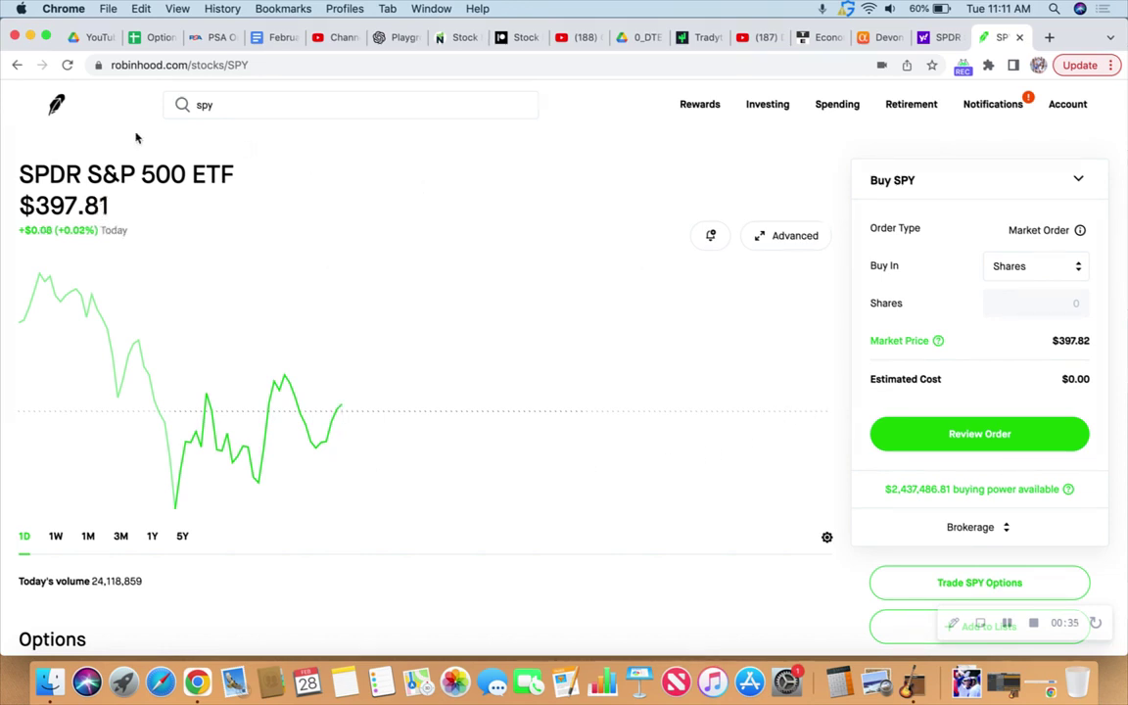
Scroll down the SPY page to the Options section listing the $402/$404 and $406/$408 call spreads
scroll(382, 331, down, 5)
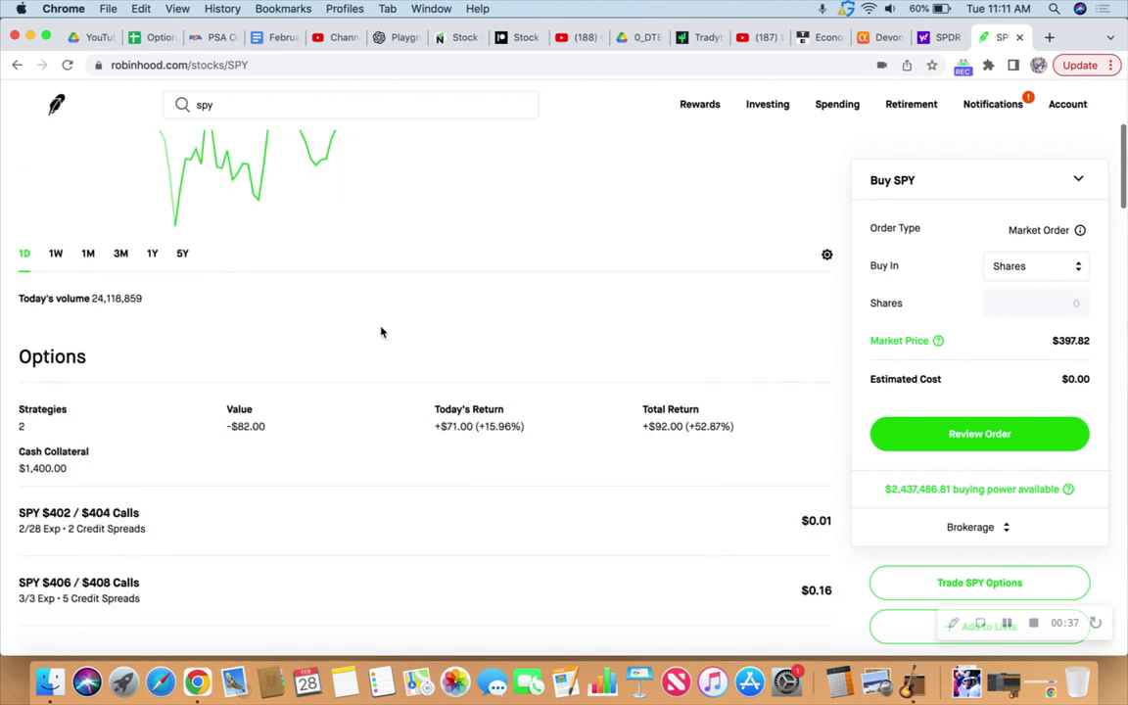
scroll(382, 331, down, 3)
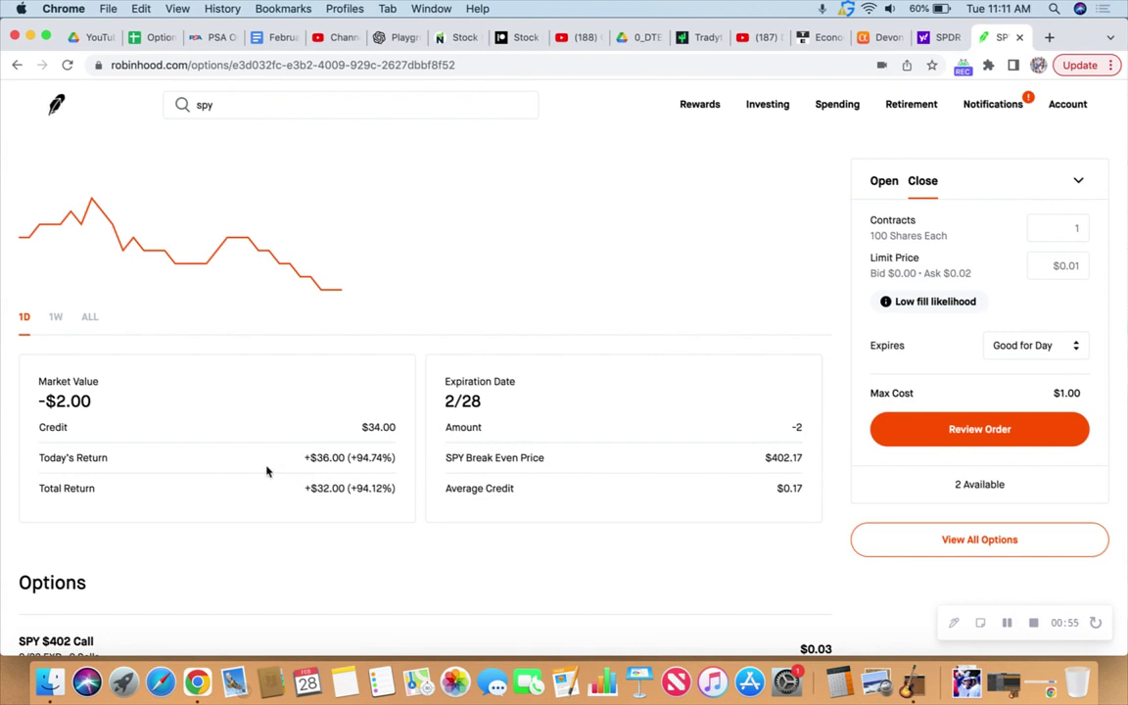
Review the $402/$404 spread's available contracts and details, then search spy and open the SPDR S&P 500 ETF page
scroll(423, 453, up, 1)
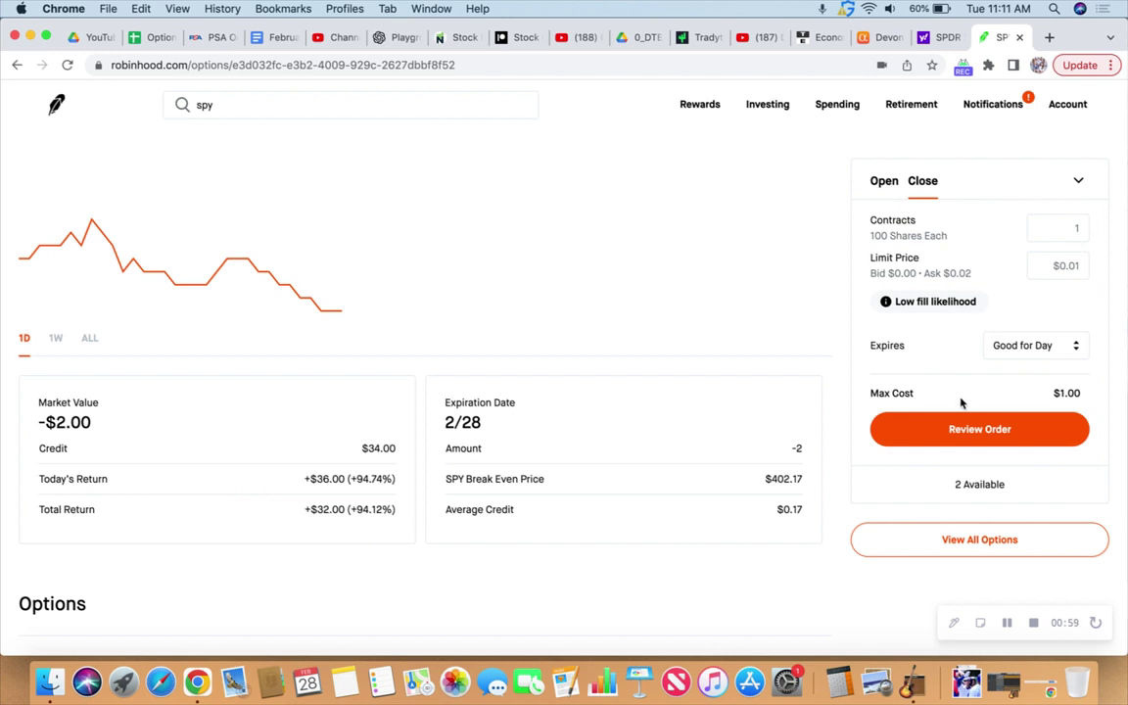
drag(957, 484, 1014, 489)
click(832, 467)
scroll(414, 452, down, 2)
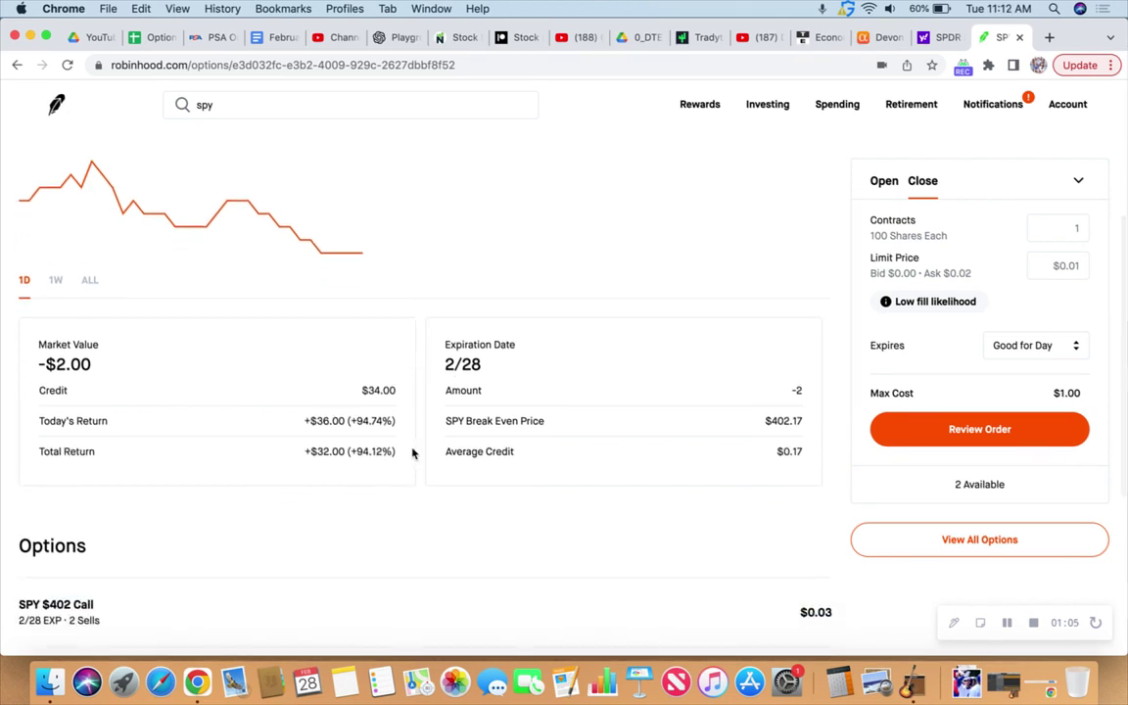
scroll(413, 452, down, 2)
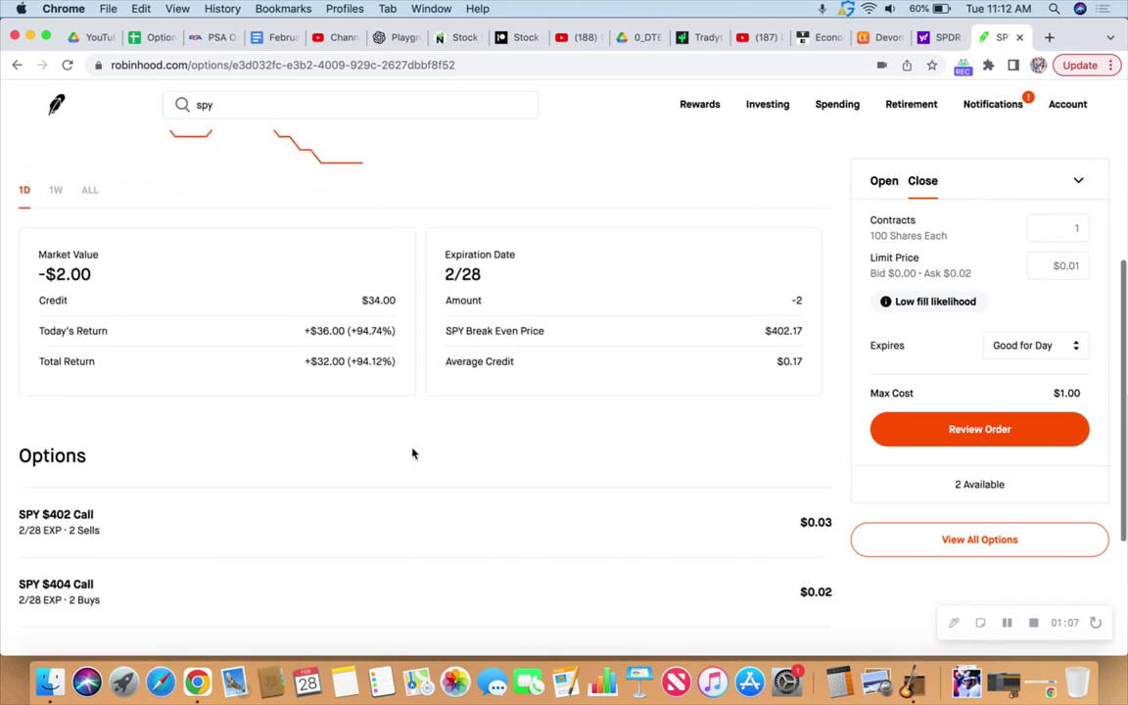
scroll(412, 453, up, 8)
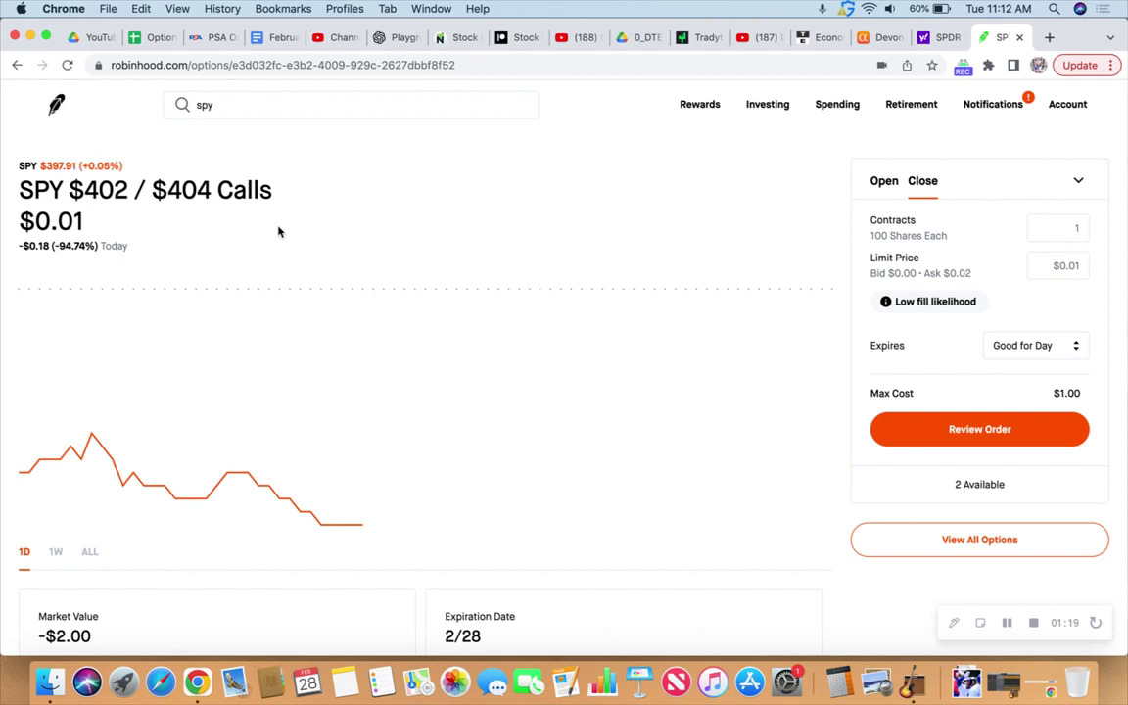
click(345, 108)
click(294, 164)
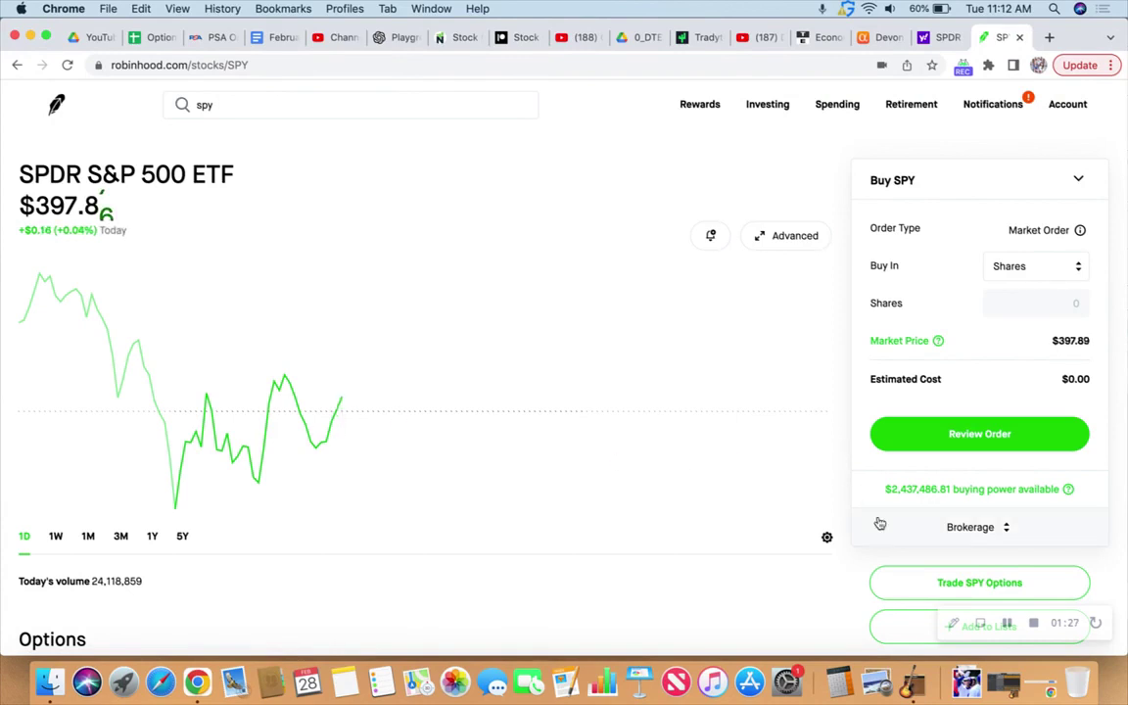
Open the SPY options chain showing calls to sell for the March 1 expiration
click(958, 580)
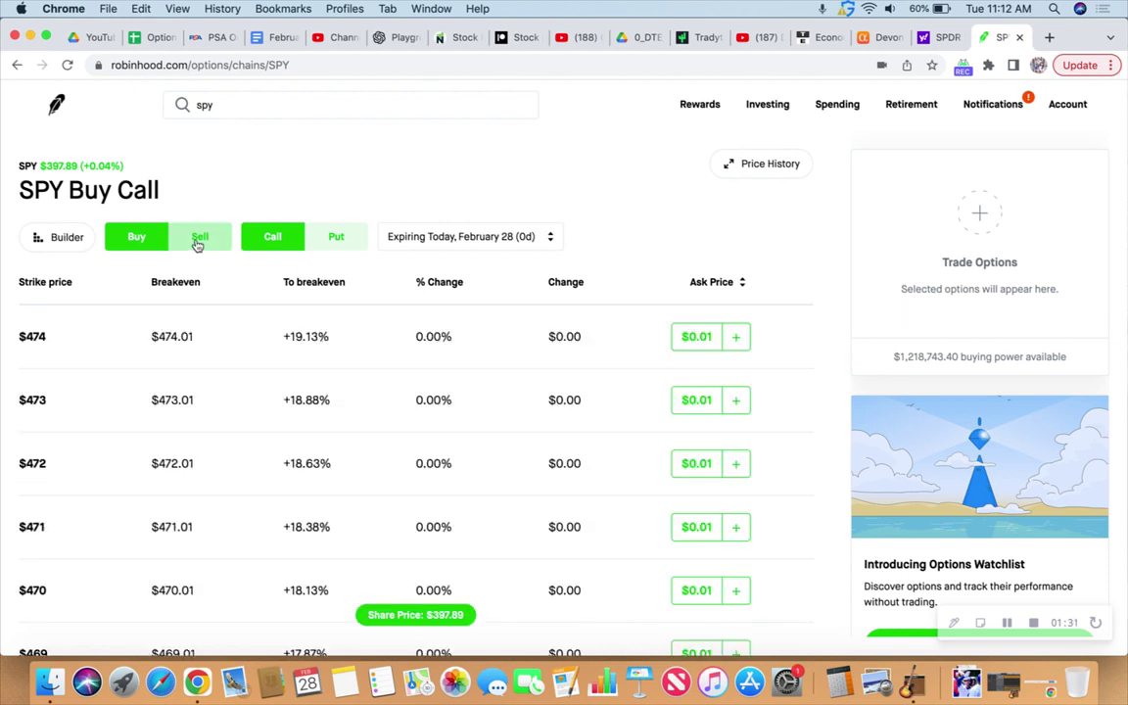
click(198, 241)
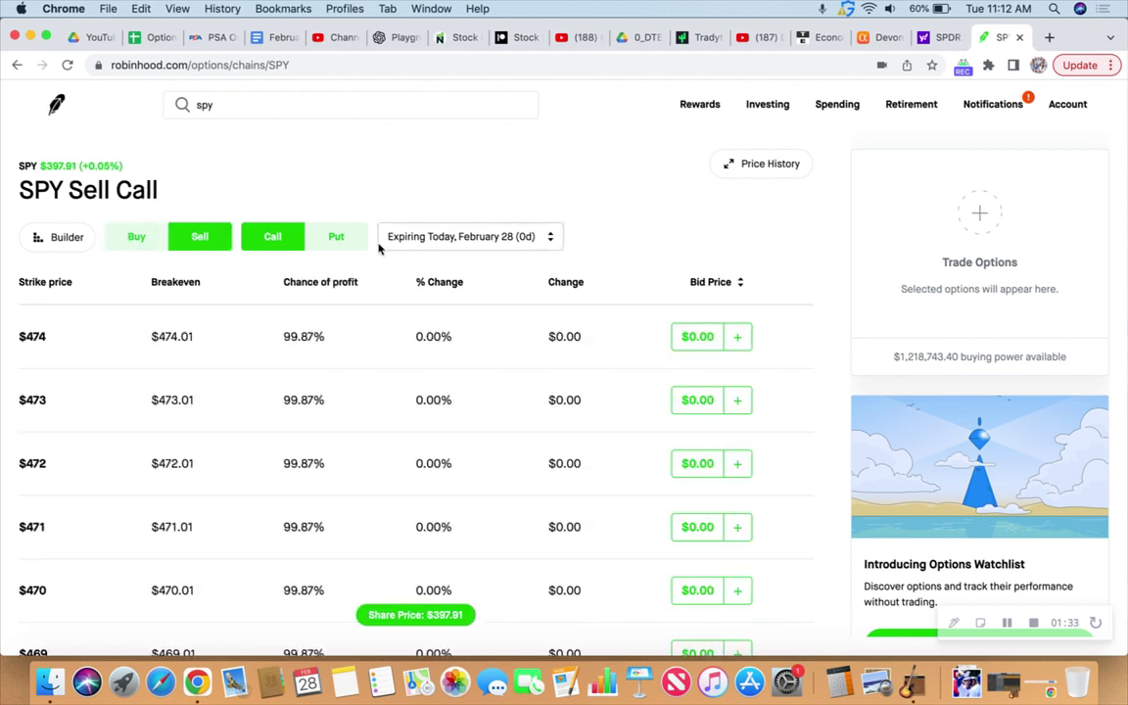
click(446, 239)
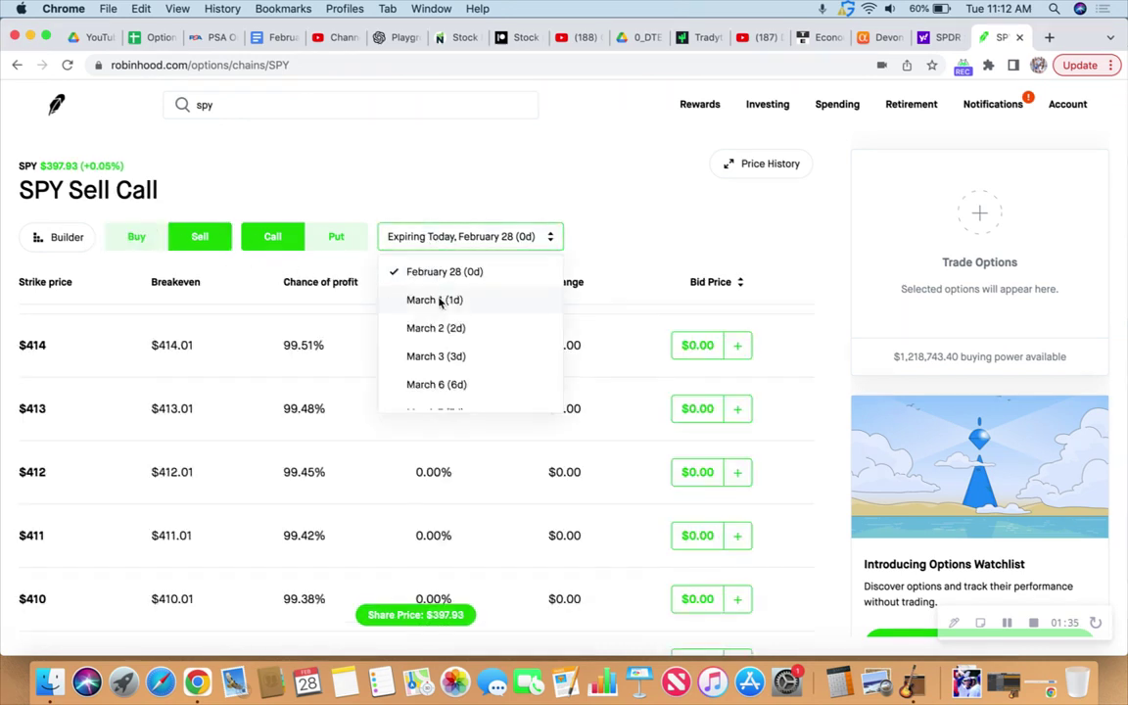
click(441, 300)
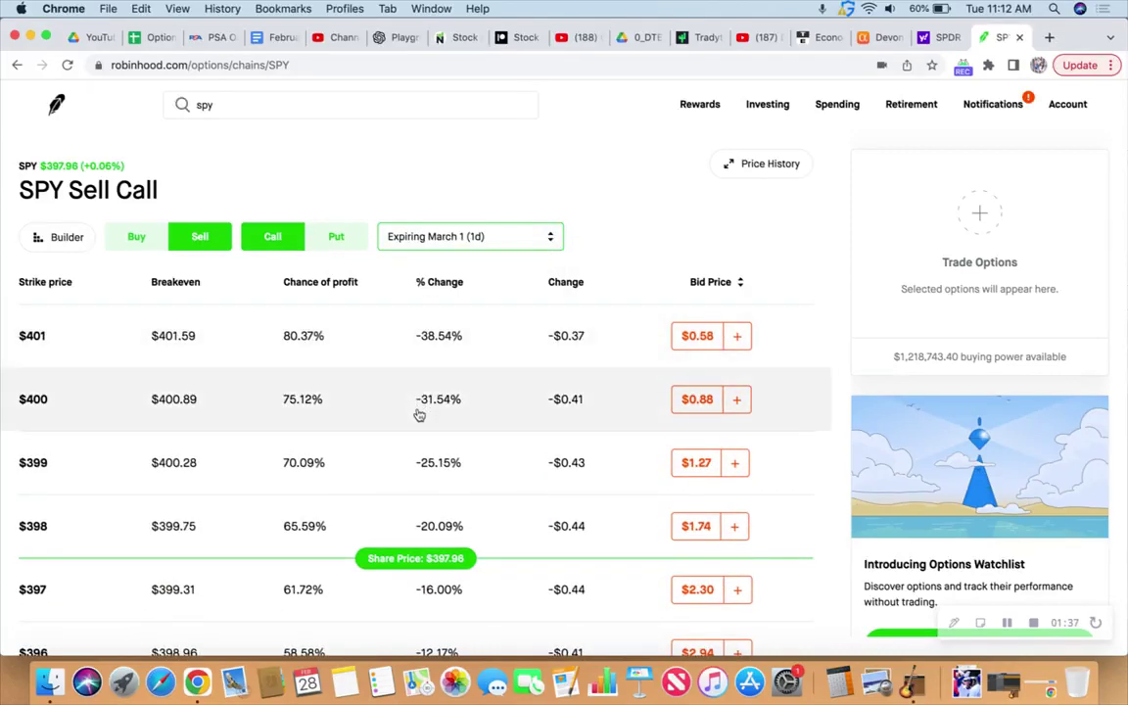
Add a sell $404 call leg and a buy $406 call leg for a $0.08 credit
scroll(418, 417, up, 3)
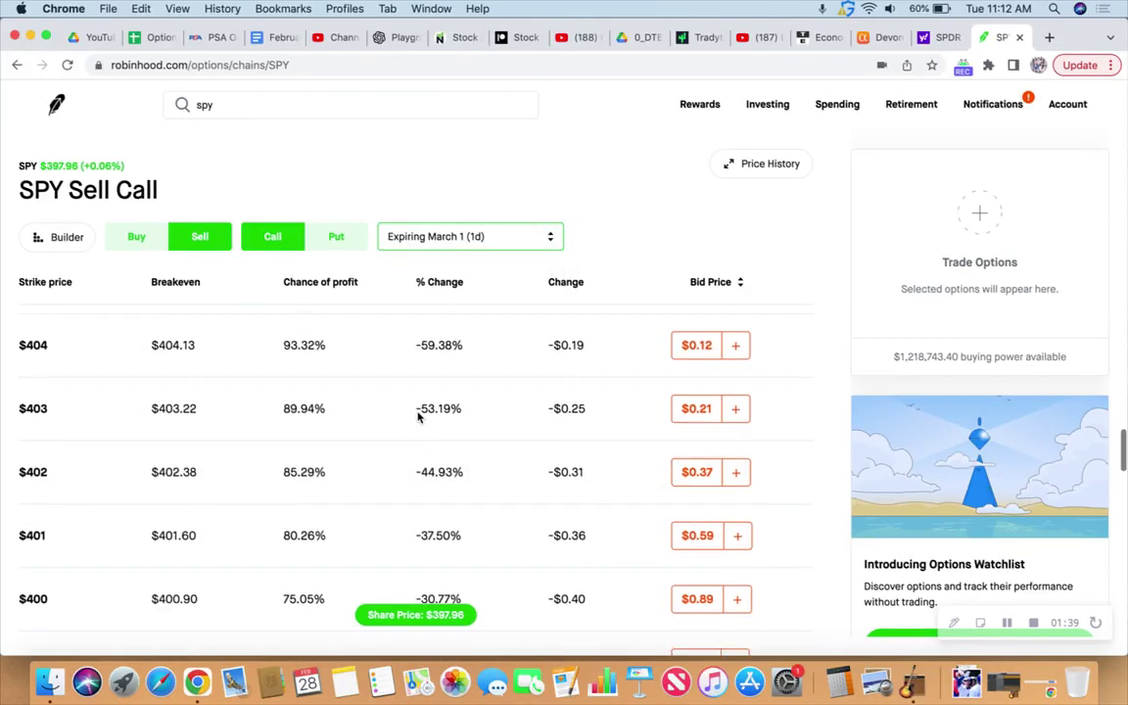
scroll(420, 418, up, 3)
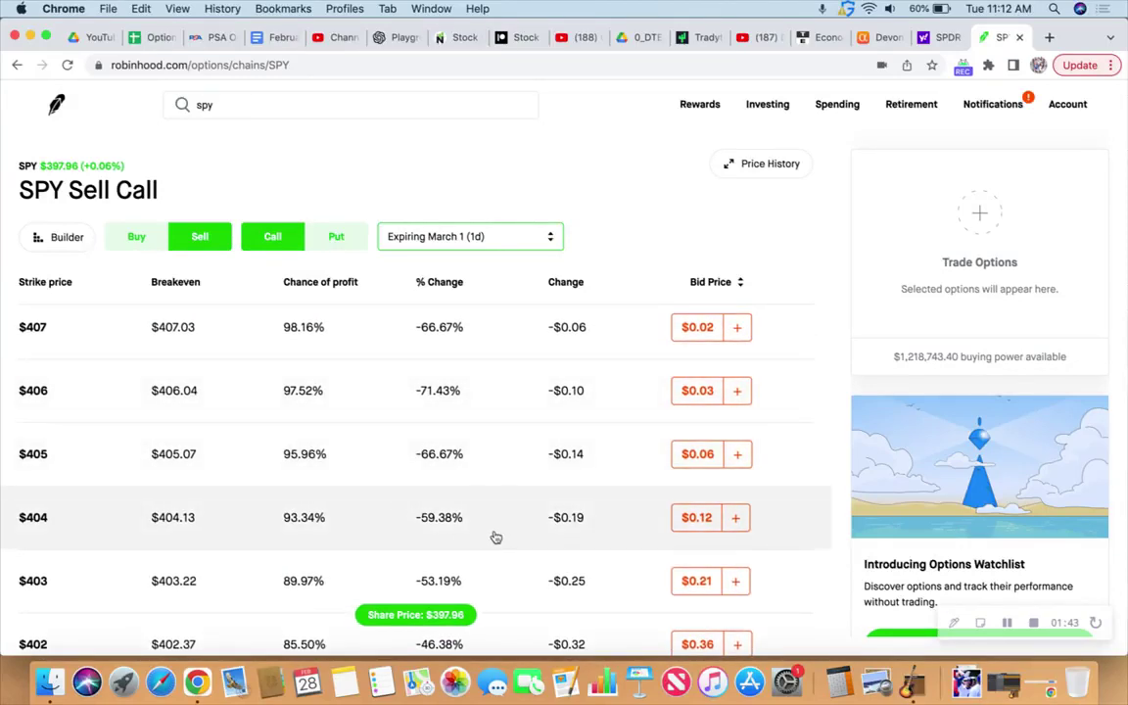
click(735, 520)
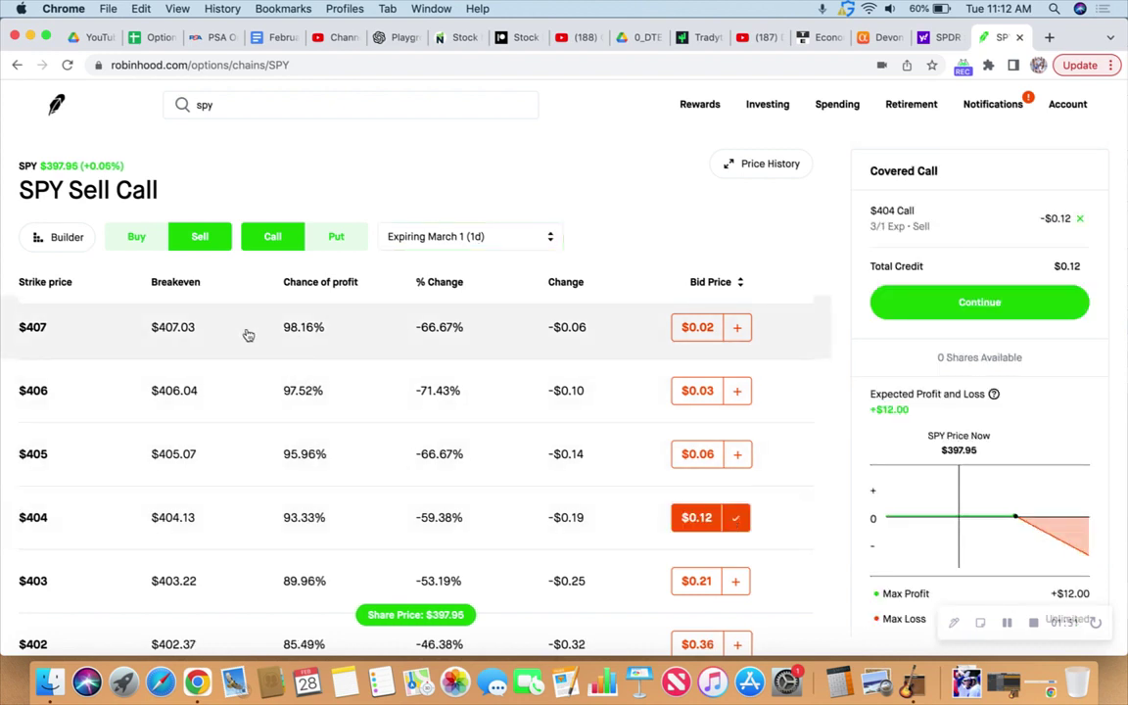
click(139, 238)
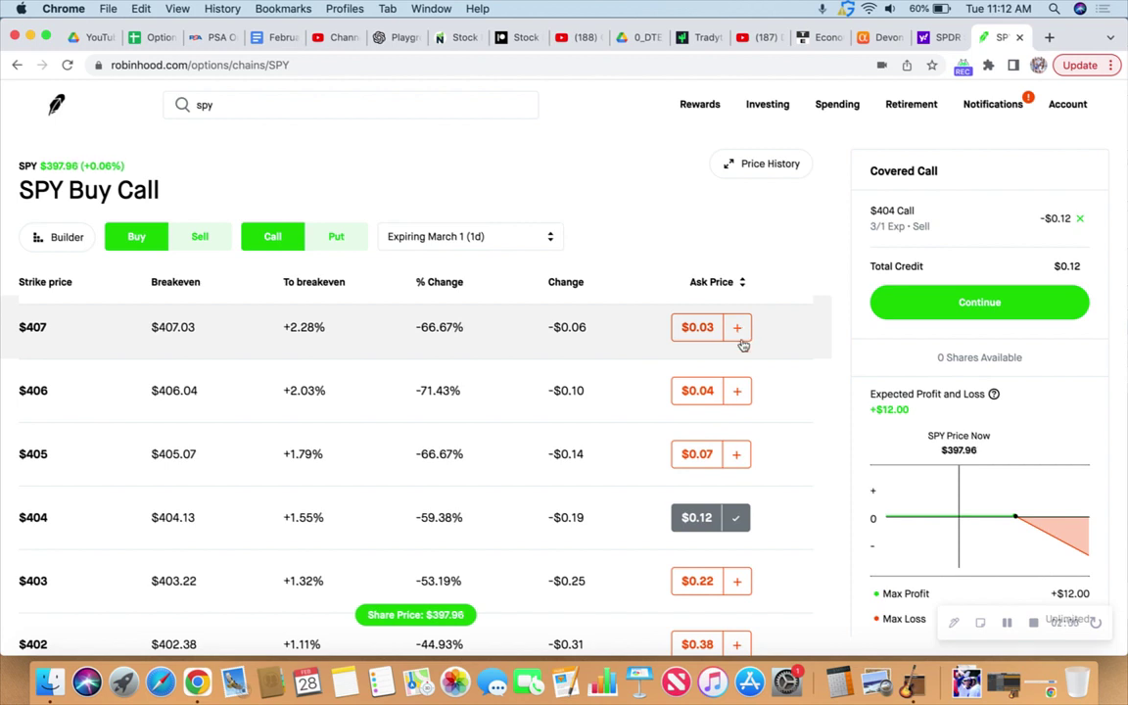
click(737, 391)
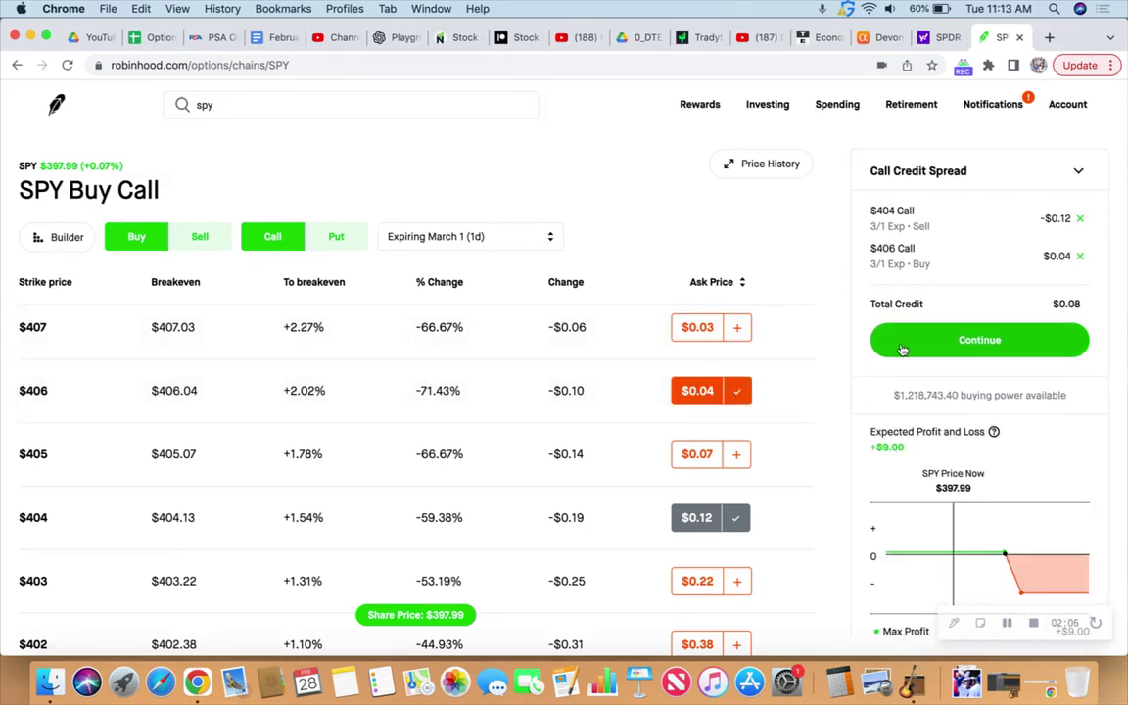
Continue to the spread's order details and set the quantity to 4 contracts
click(976, 343)
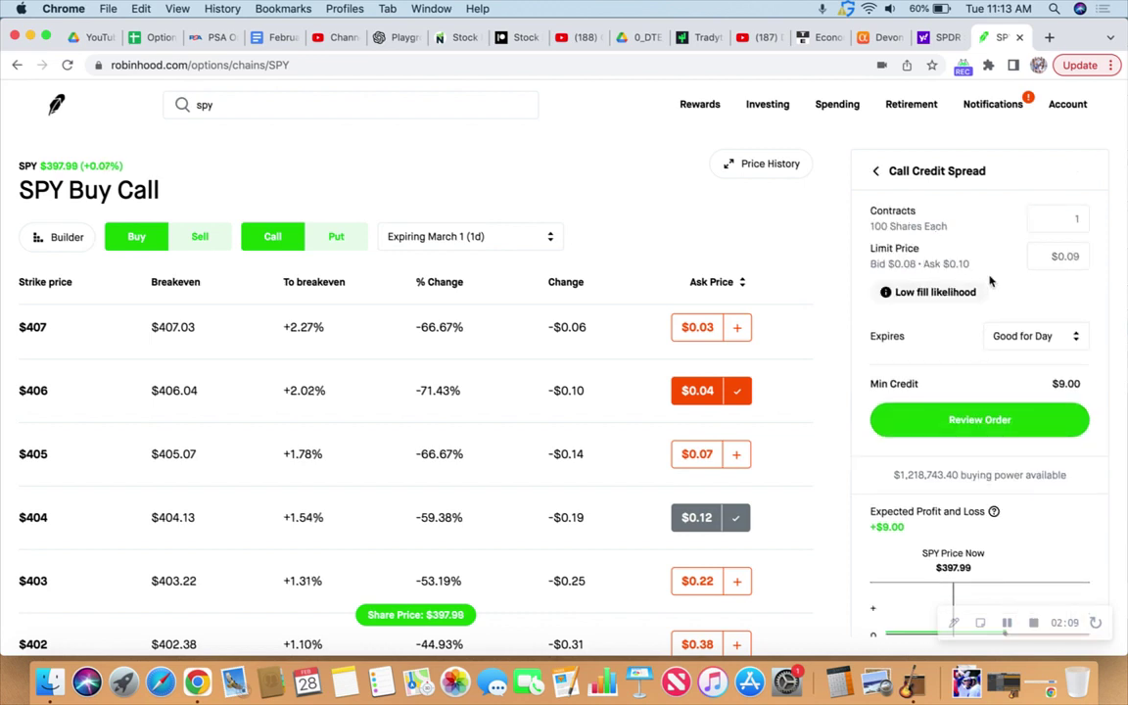
click(1073, 220)
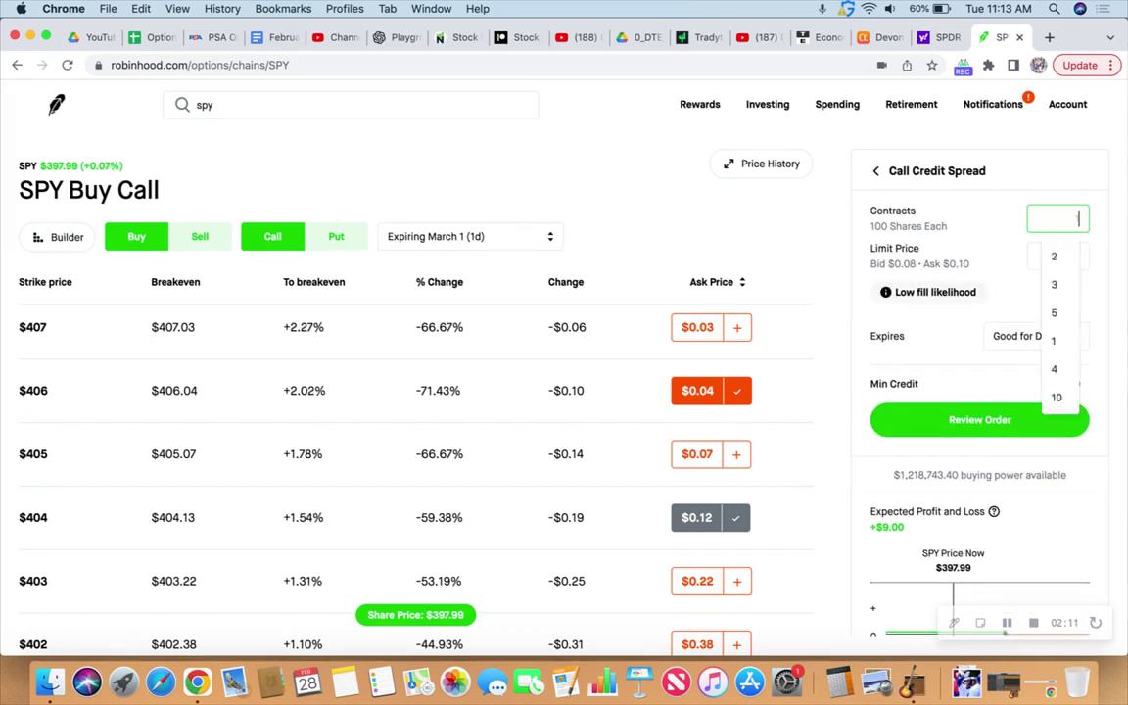
text(4)
click(955, 286)
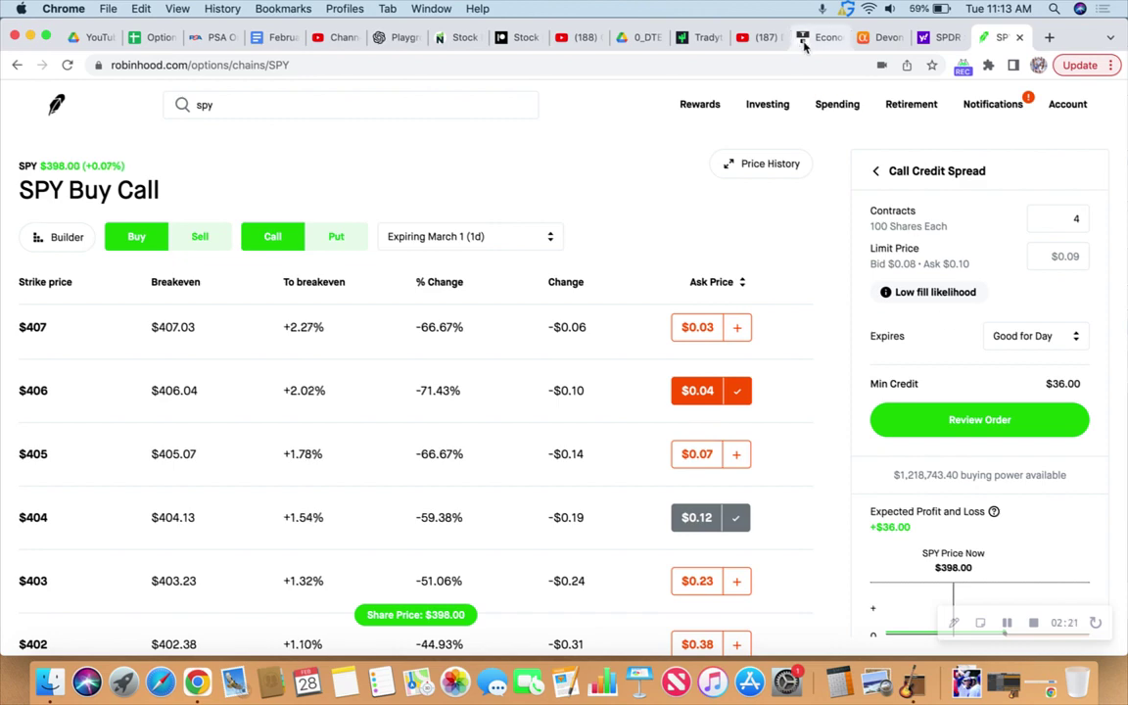
Glance at the SPY chart on Yahoo Finance, then review and submit the order at $0.09 limit
click(930, 41)
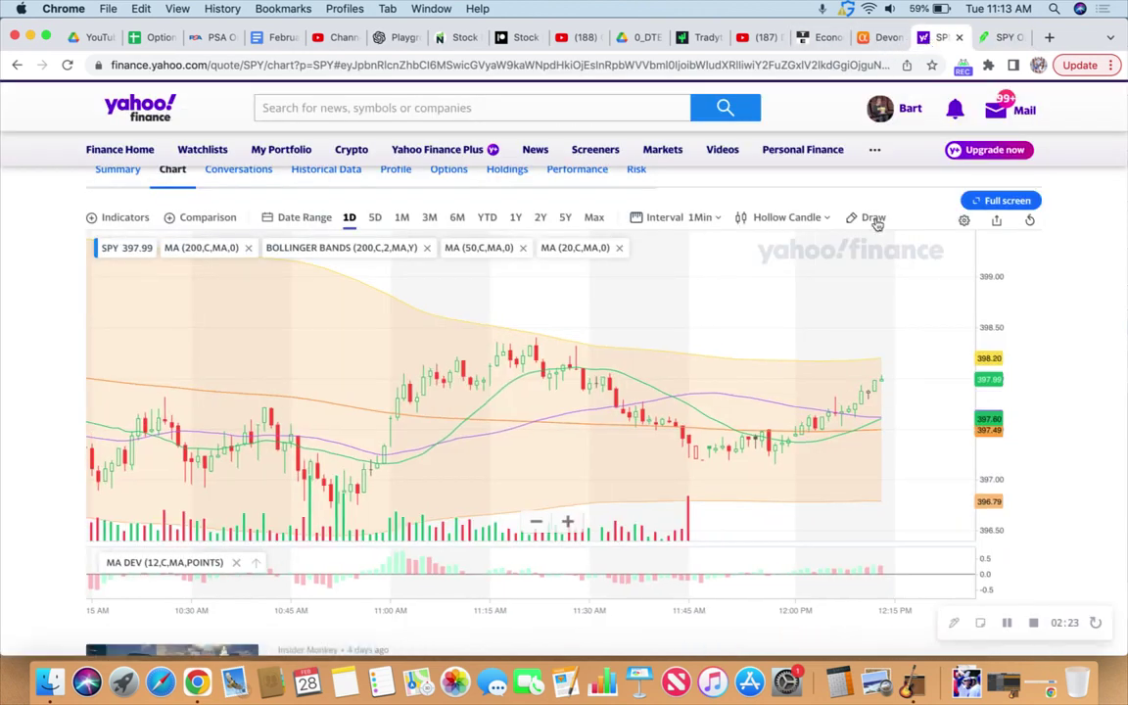
click(1004, 38)
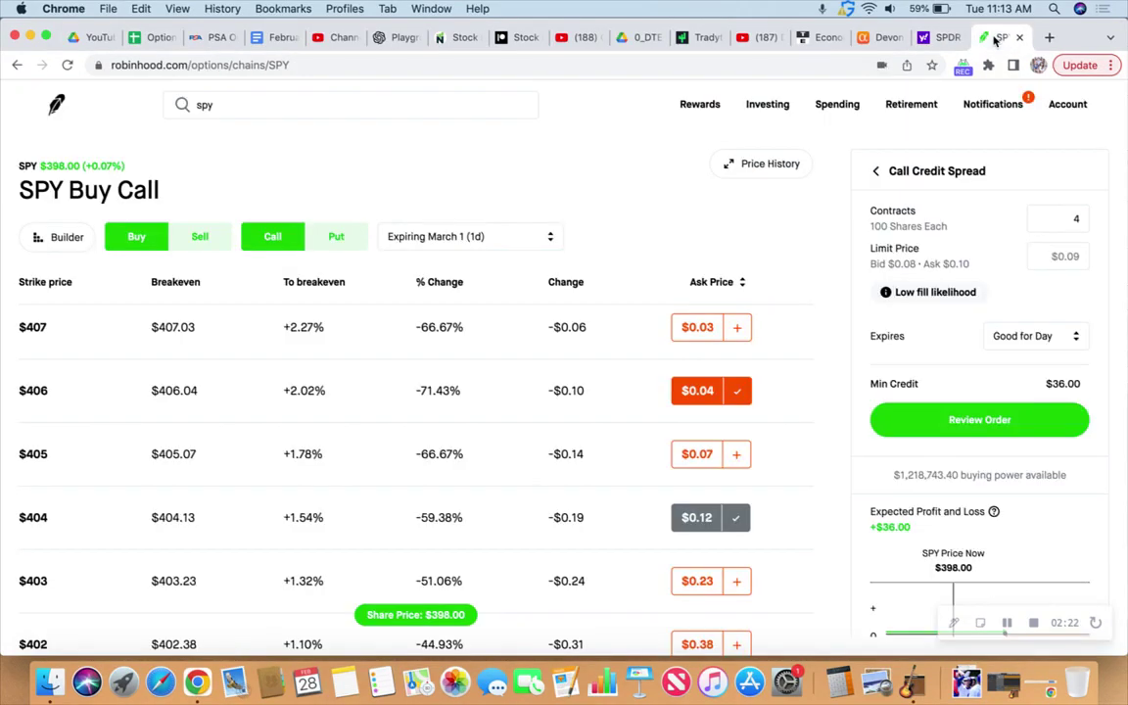
click(975, 421)
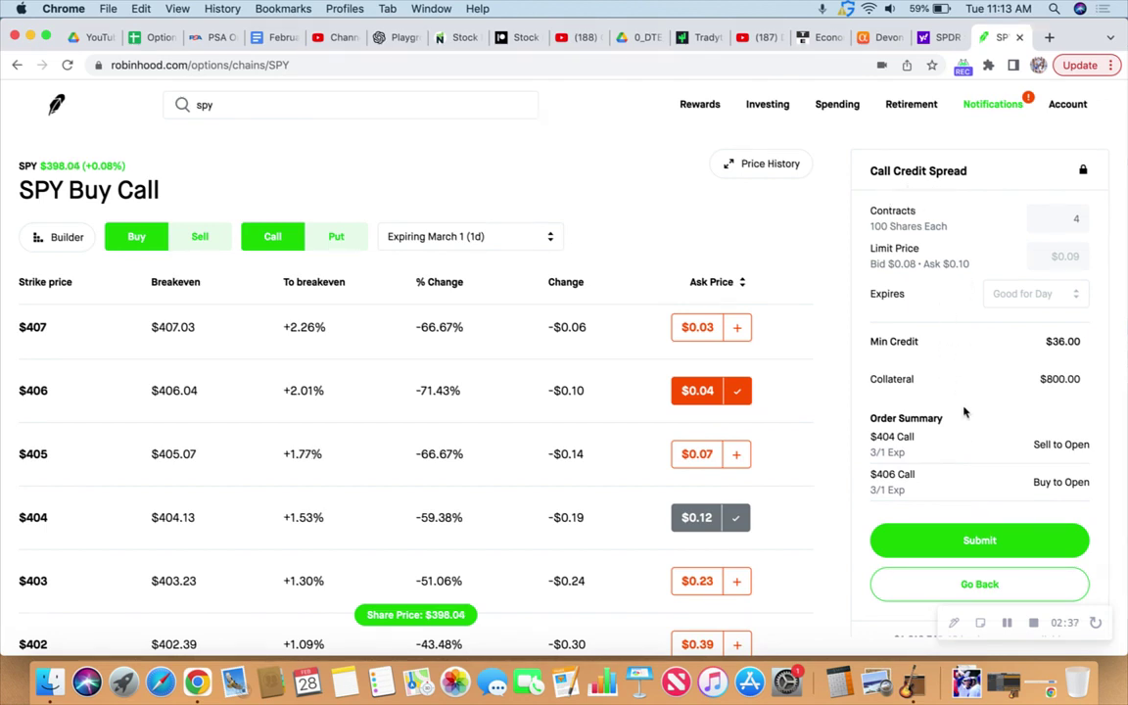
click(980, 541)
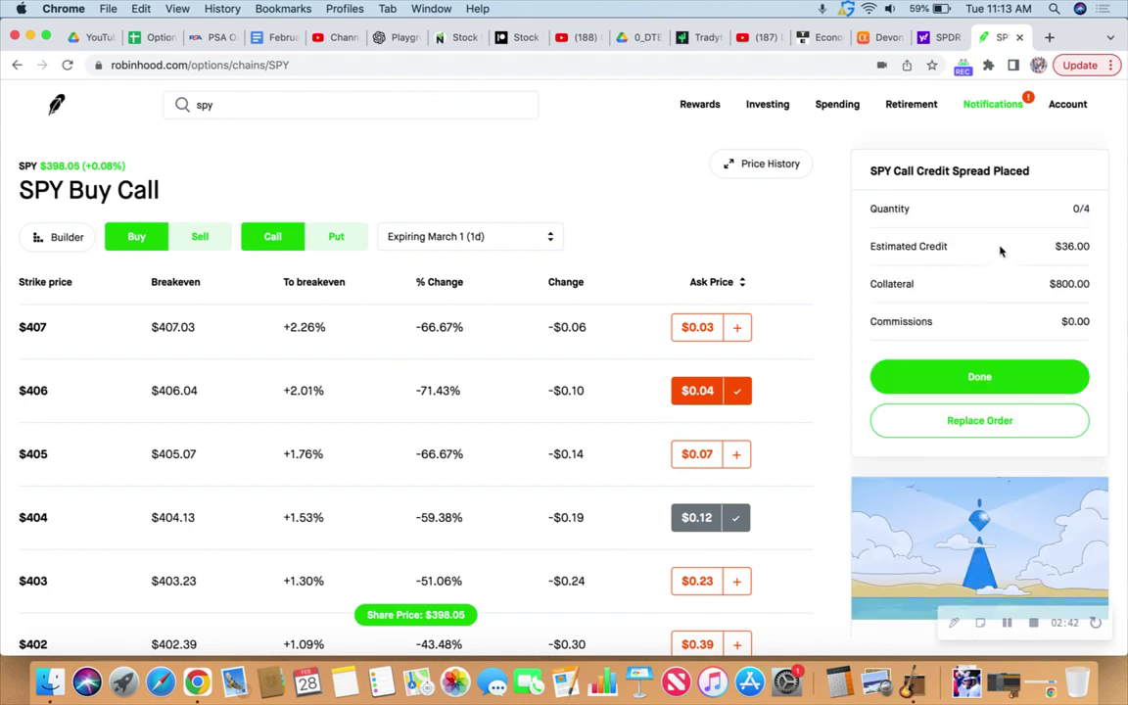
Bring up the Yahoo Finance SPY 1-minute chart and check its interval, leaving it unchanged
click(940, 38)
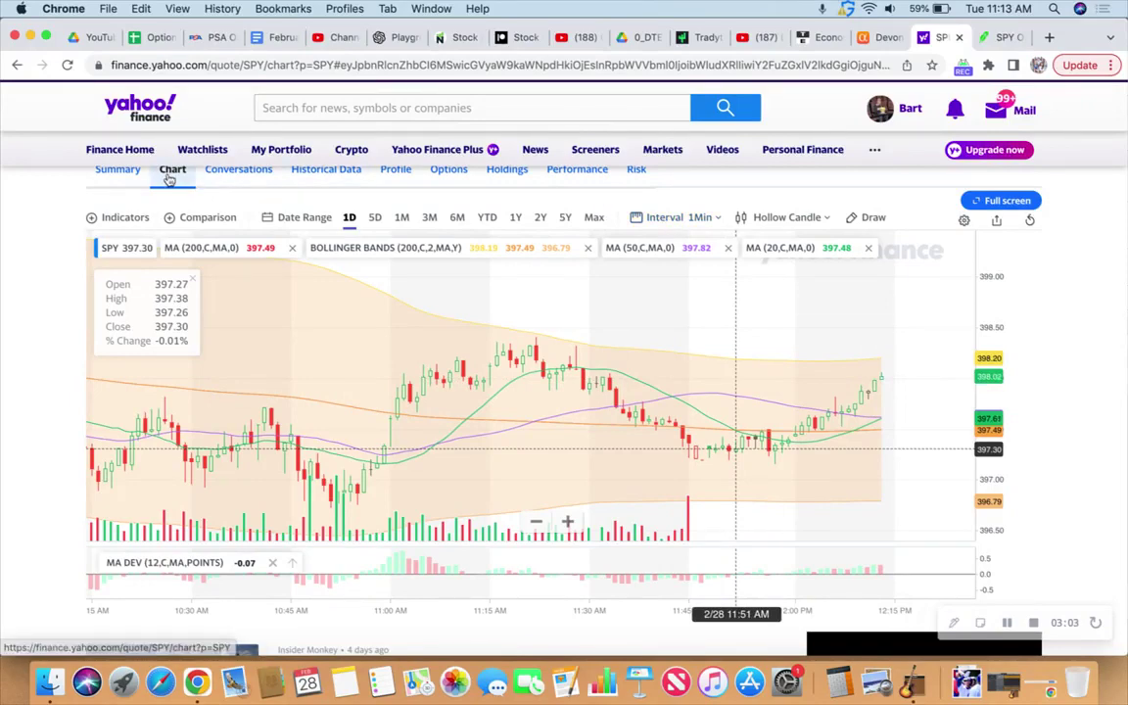
scroll(57, 254, up, 3)
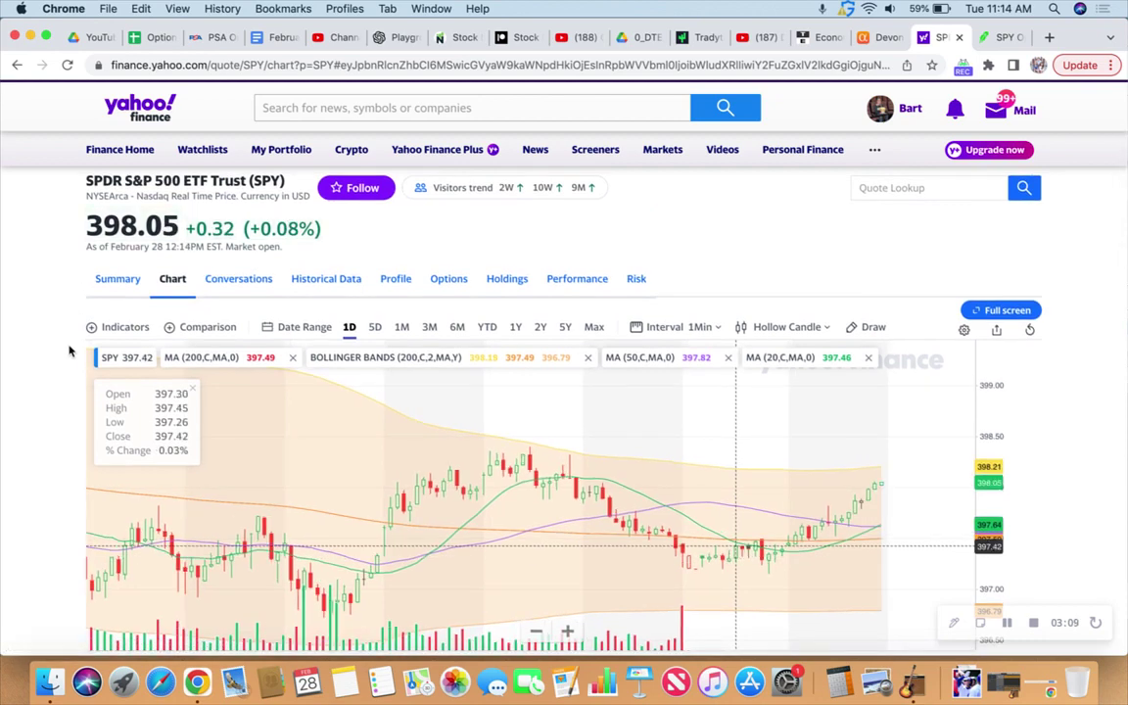
scroll(70, 350, down, 1)
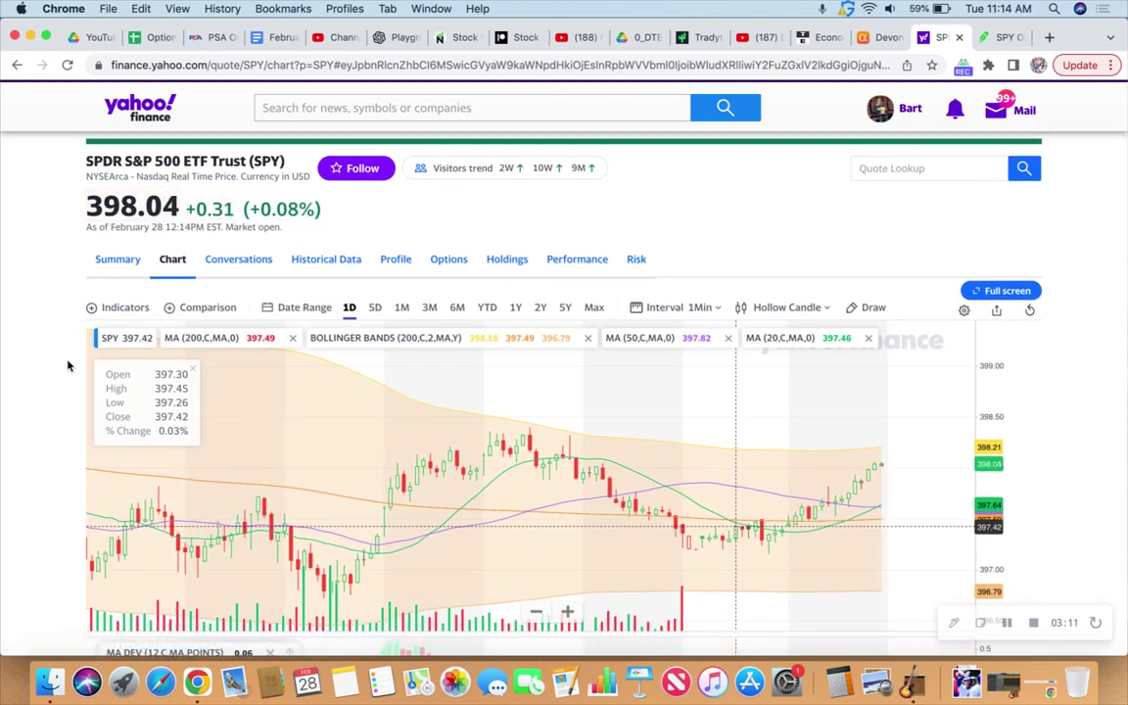
scroll(60, 322, down, 1)
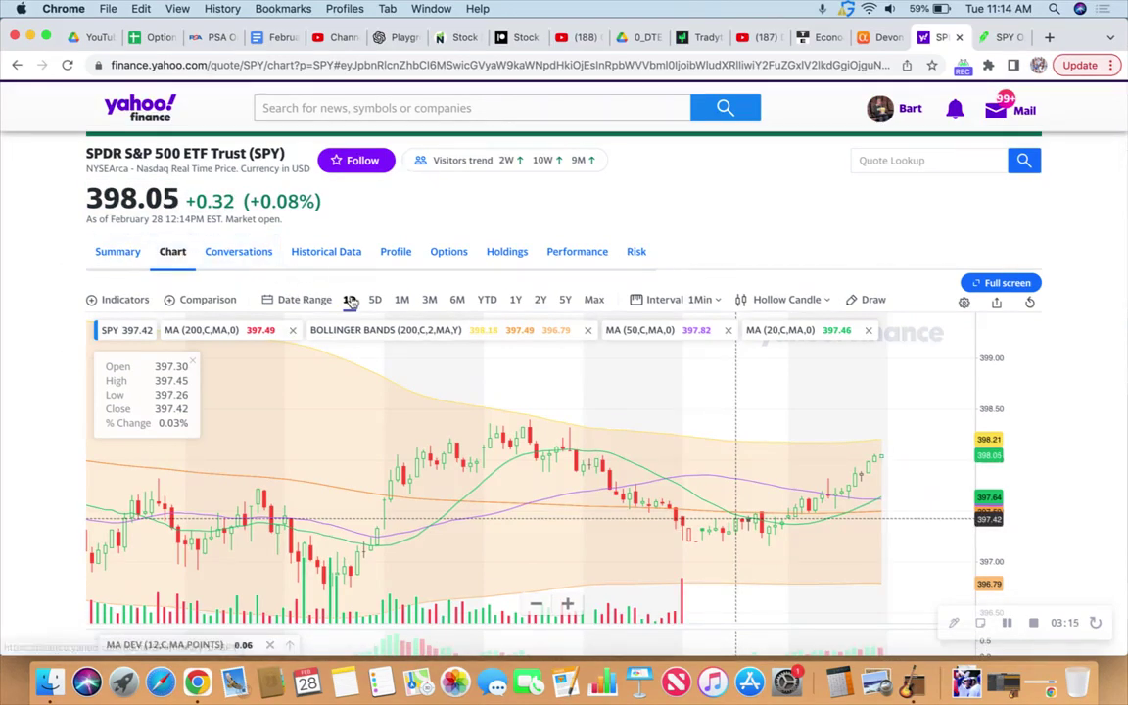
click(666, 299)
click(669, 301)
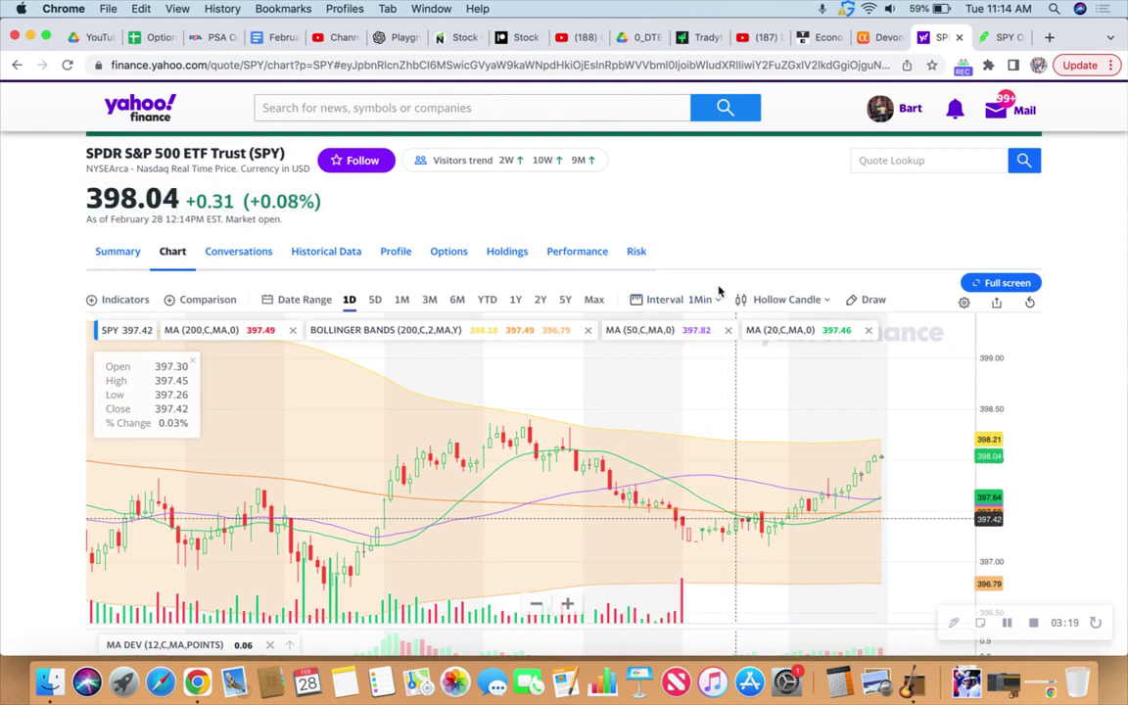
Switch the SPY chart to a line view, then back to hollow candles
click(781, 300)
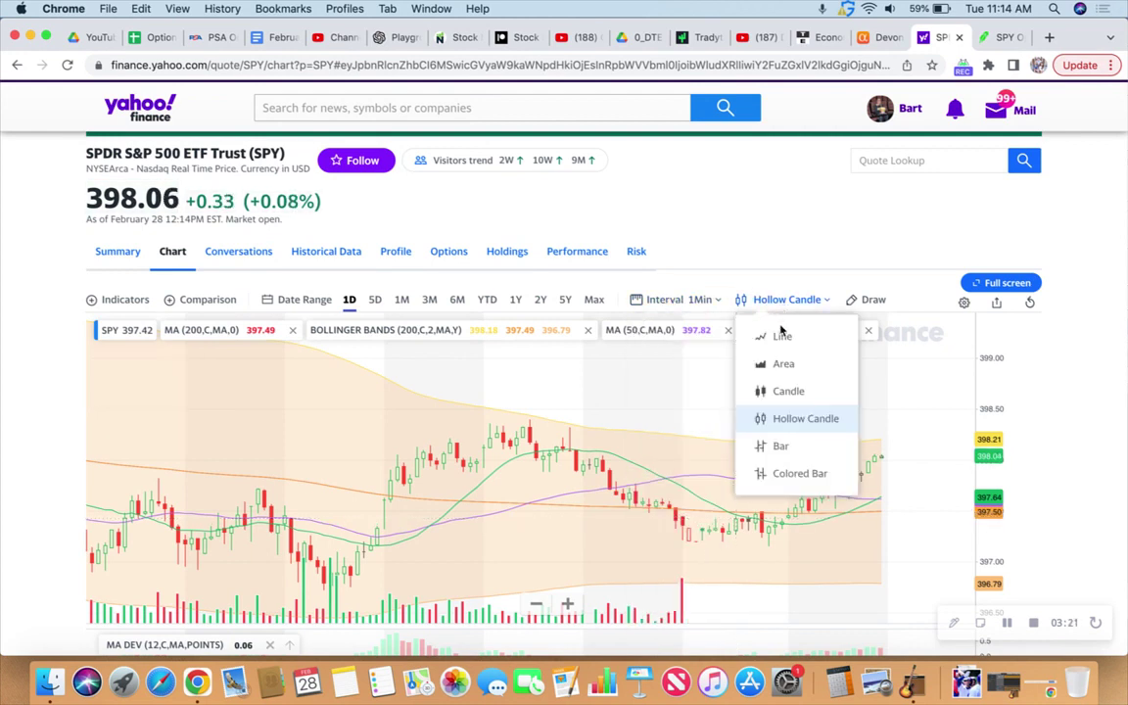
click(781, 336)
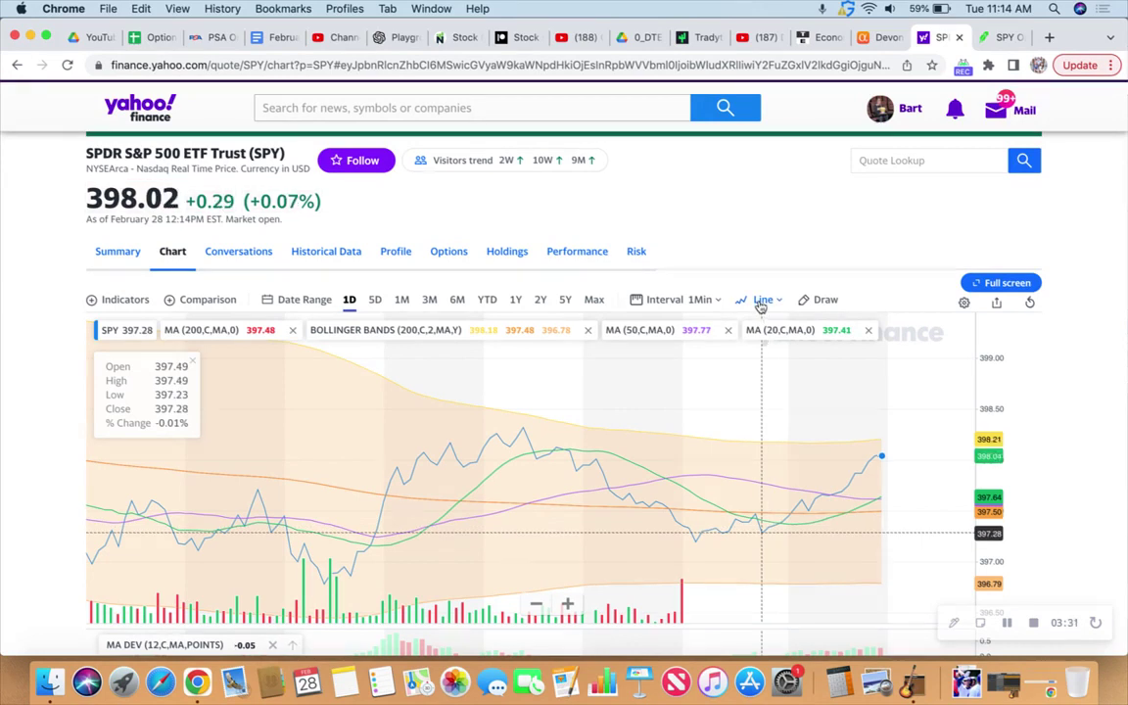
click(754, 302)
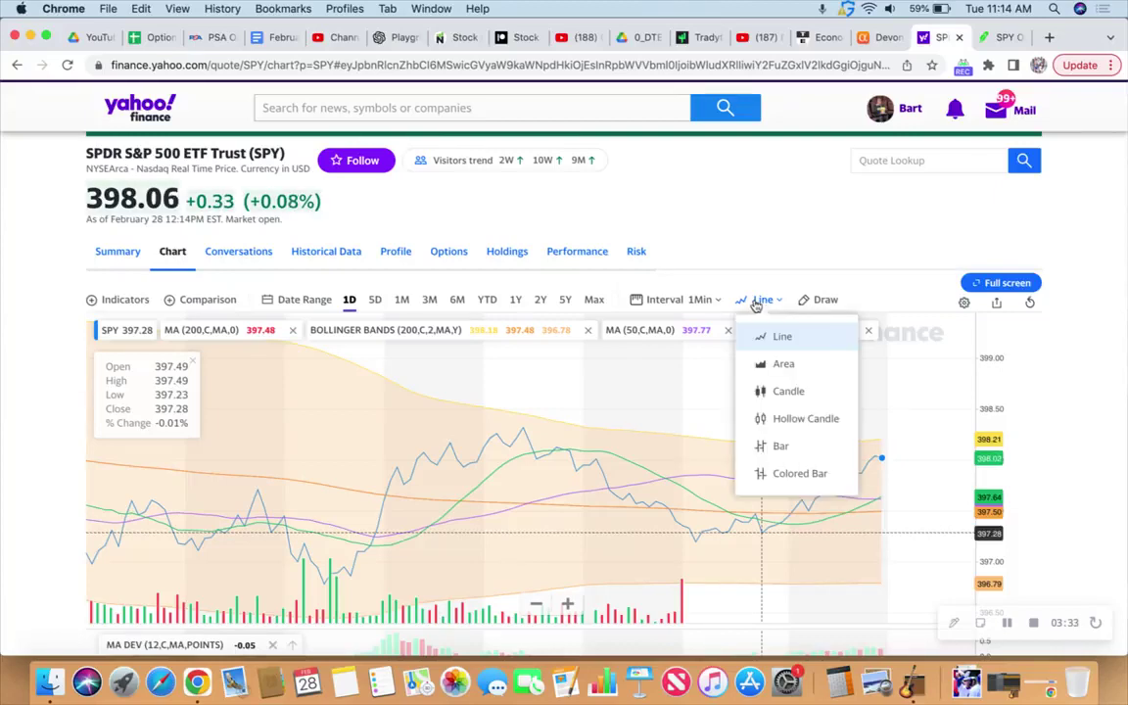
click(786, 419)
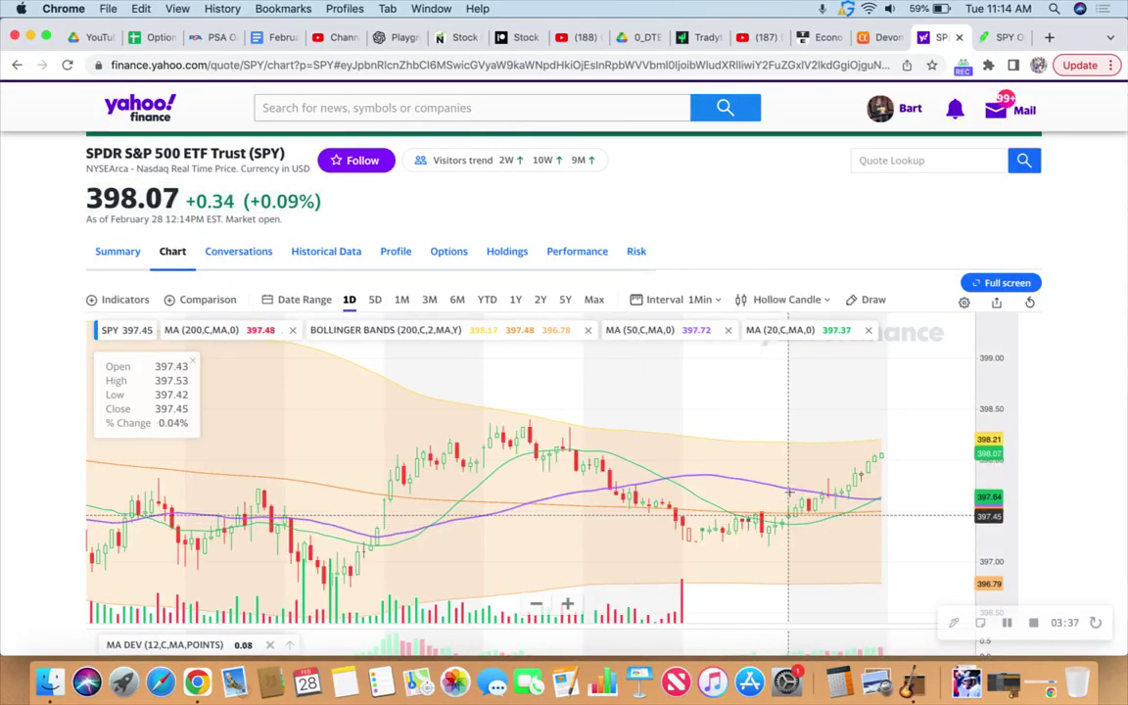
Zoom the chart in twice to show roughly the last hour, from about 11:18 AM
scroll(72, 367, down, 2)
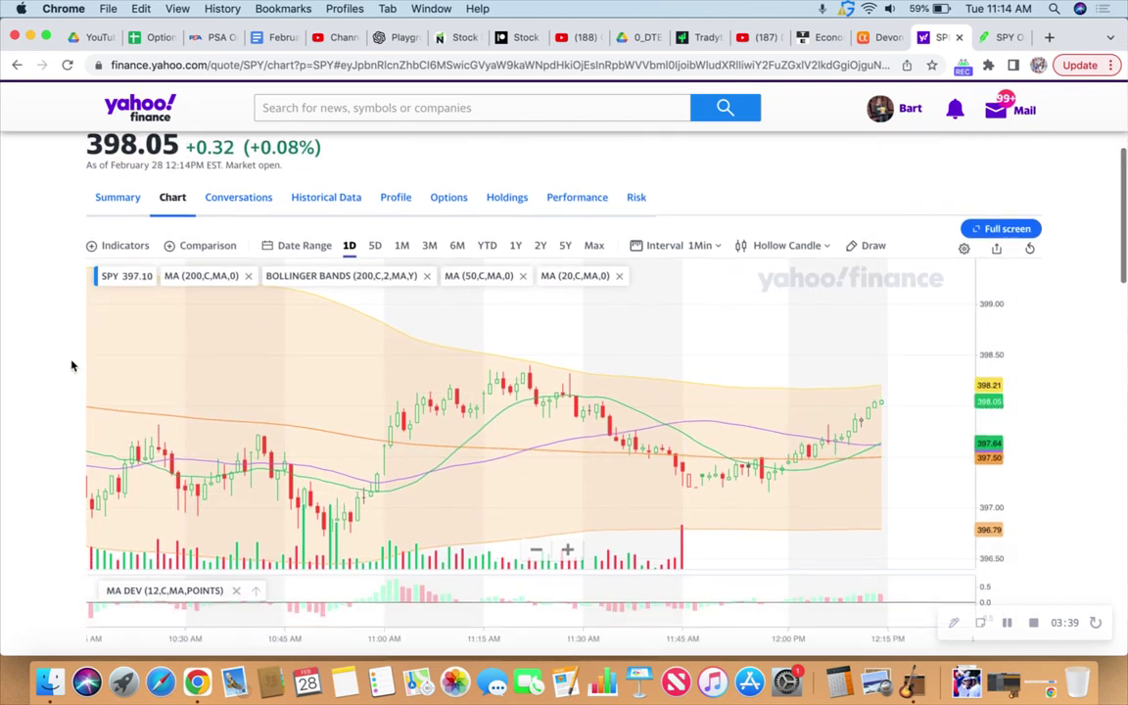
scroll(72, 366, down, 1)
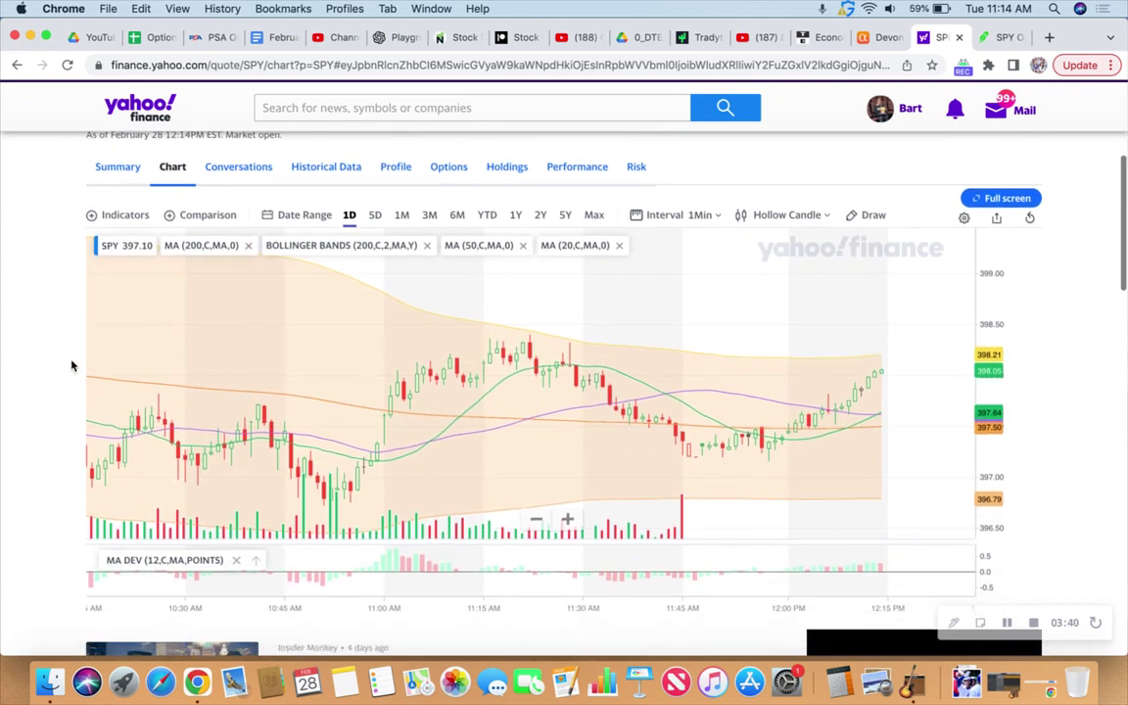
click(568, 520)
click(568, 520)
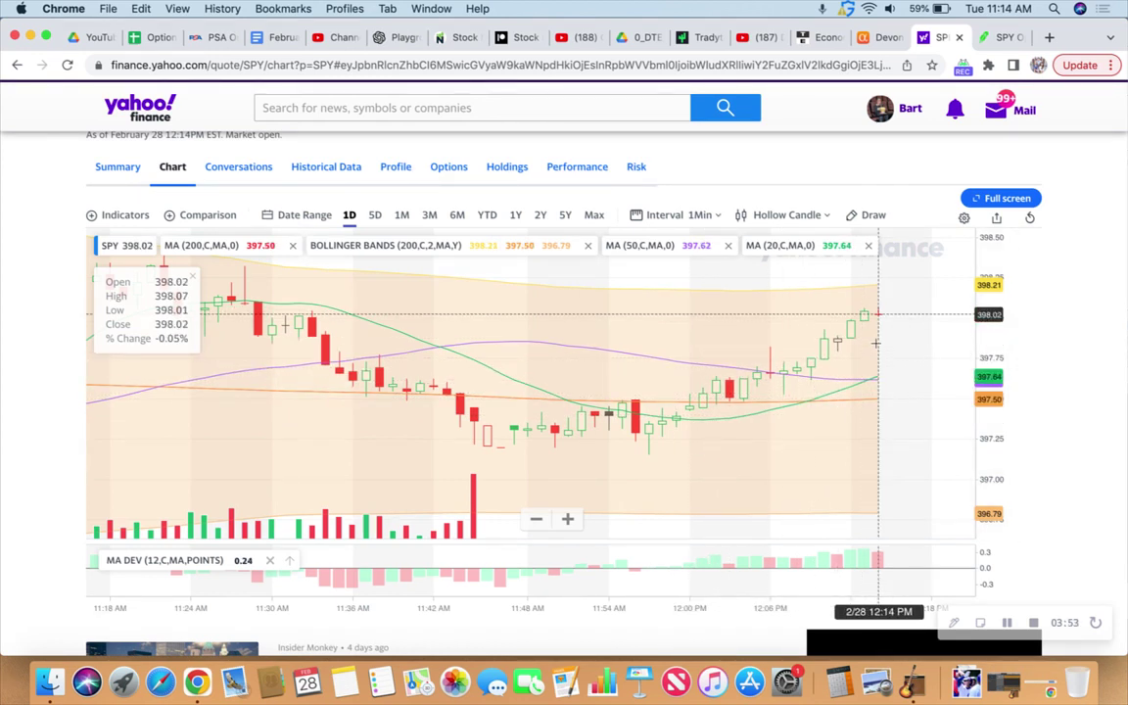
Check the Robinhood home page listing the pending SPY $404/$406 order, then return to the SPY chart
click(995, 39)
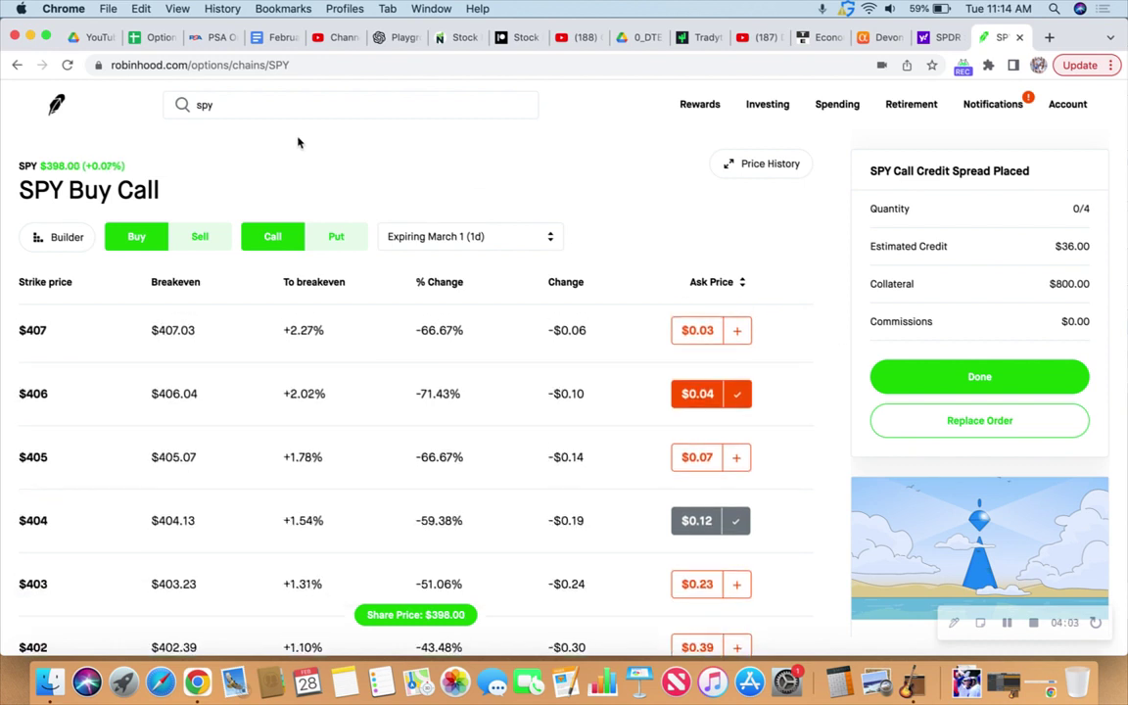
click(58, 107)
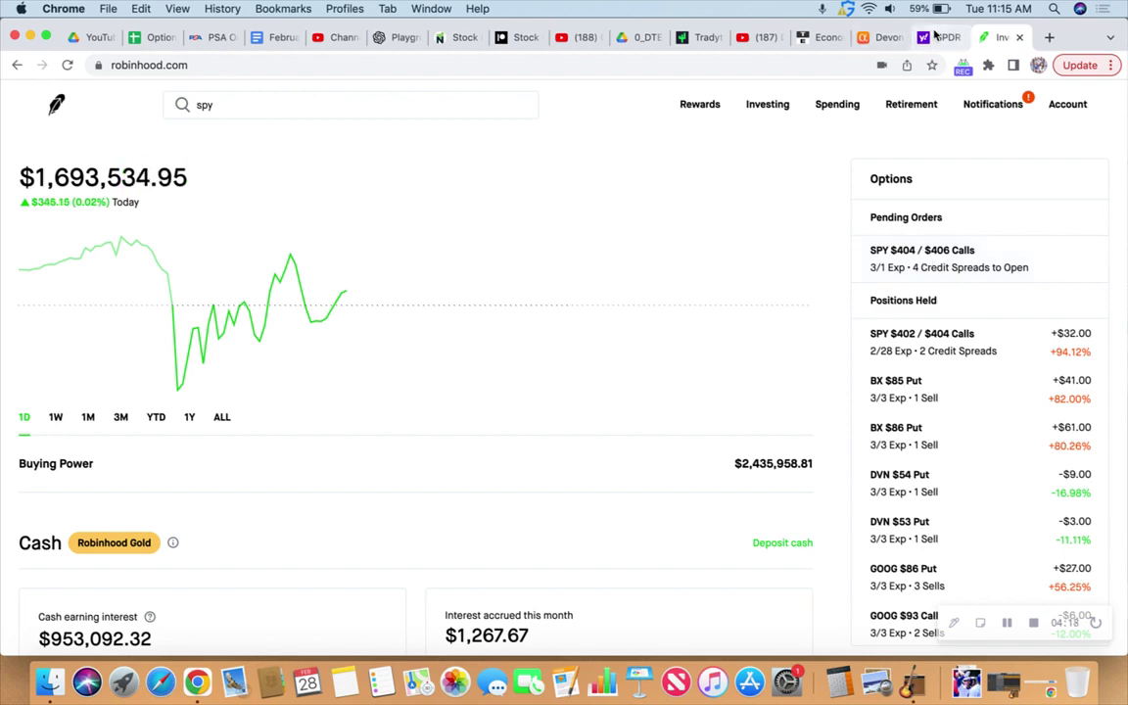
click(937, 37)
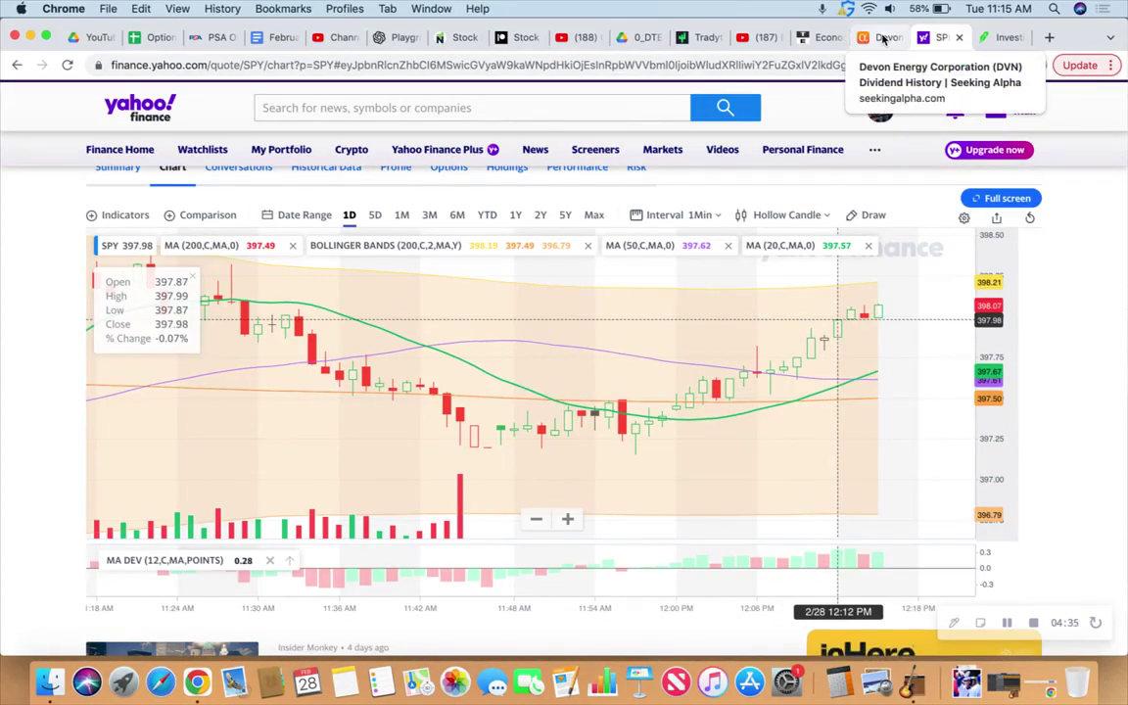
Return to the Robinhood portfolio page, where the $402/$404 spread shows +$32.00 (94.12%)
click(983, 40)
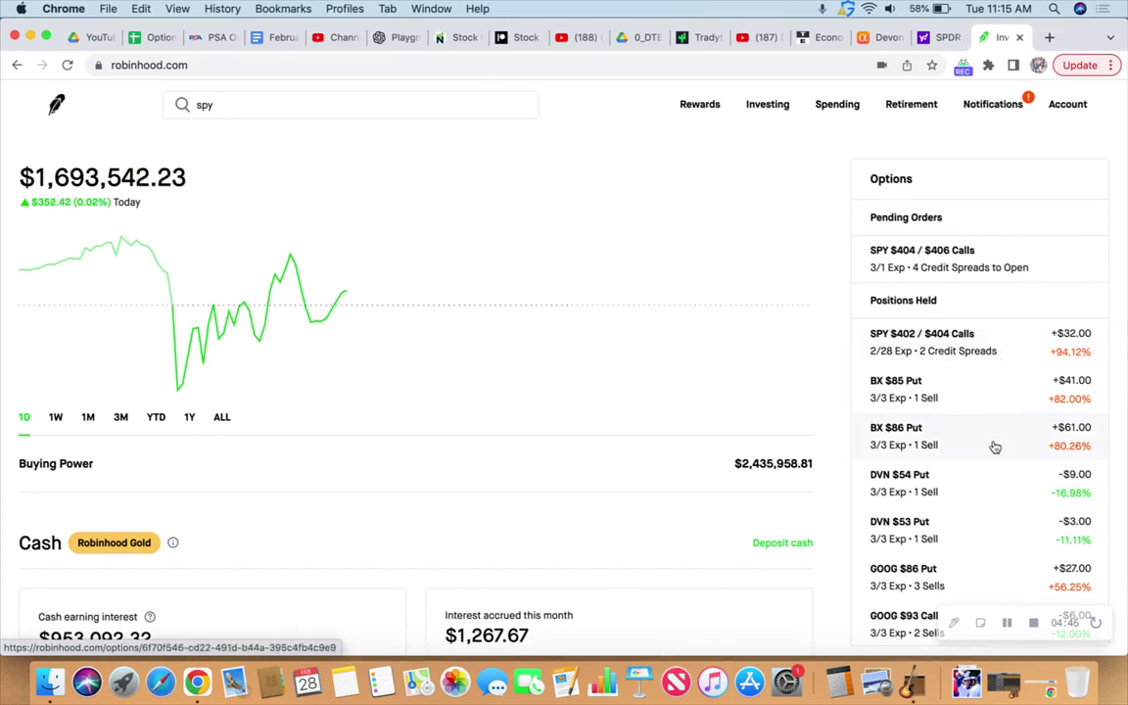
Scroll through the SPY $406/$408 spread details: market value -$85.00, total return +$55.00
scroll(985, 421, down, 3)
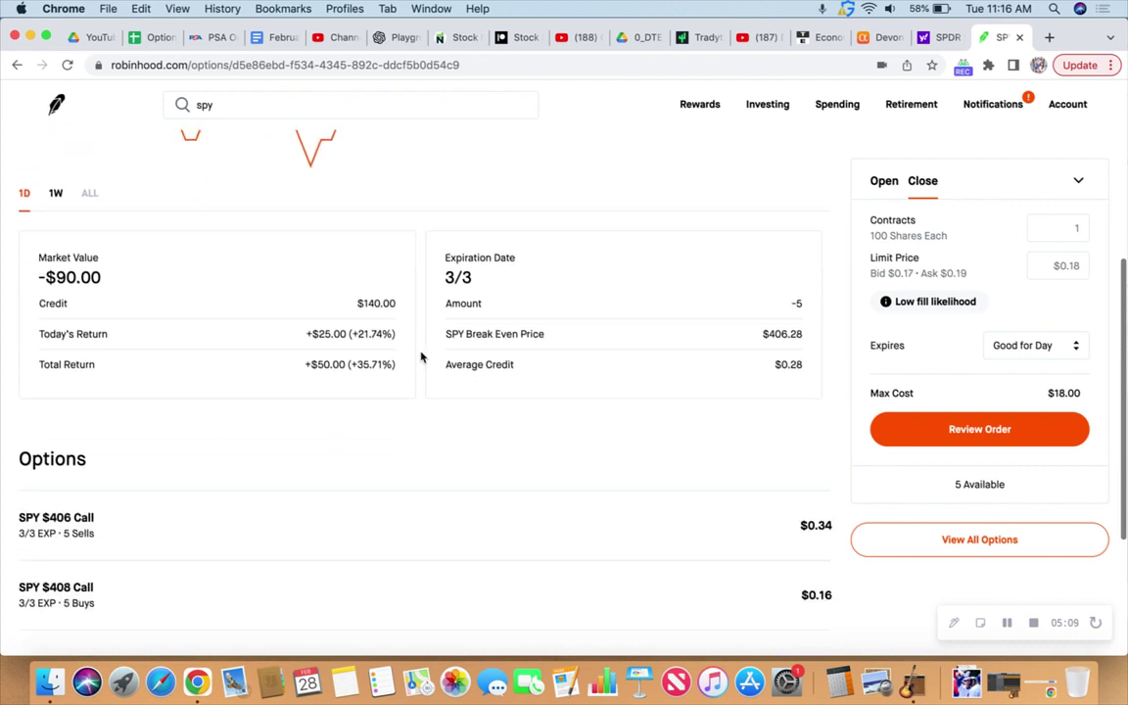
scroll(421, 356, down, 1)
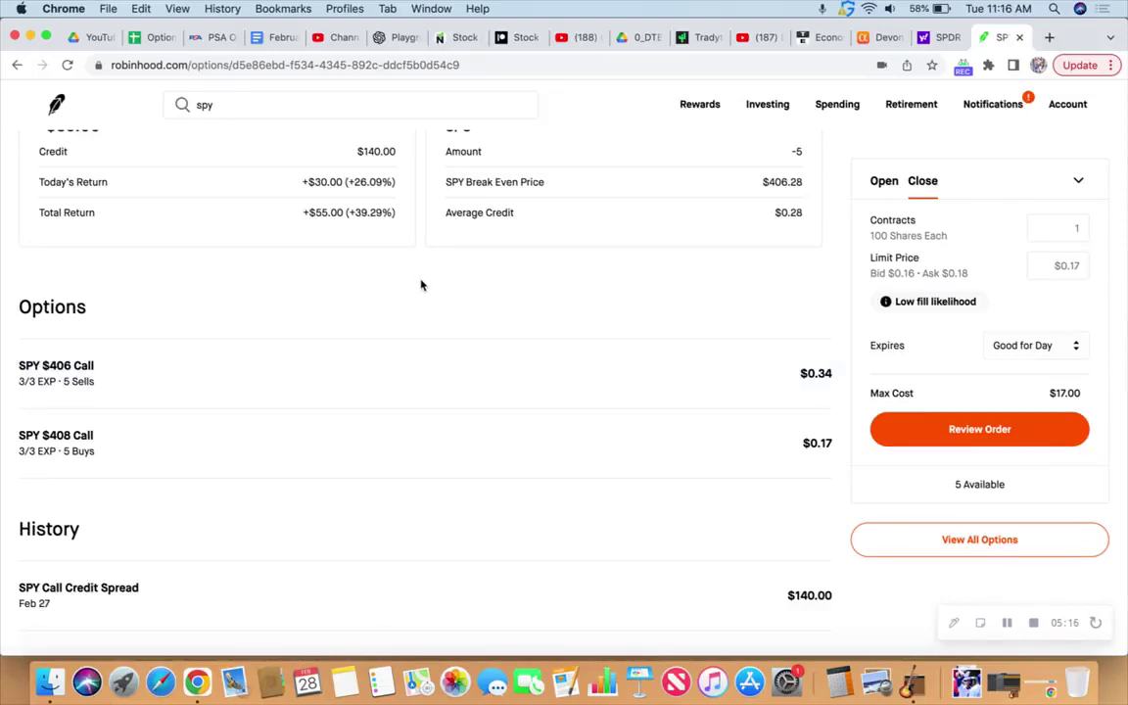
scroll(421, 285, up, 5)
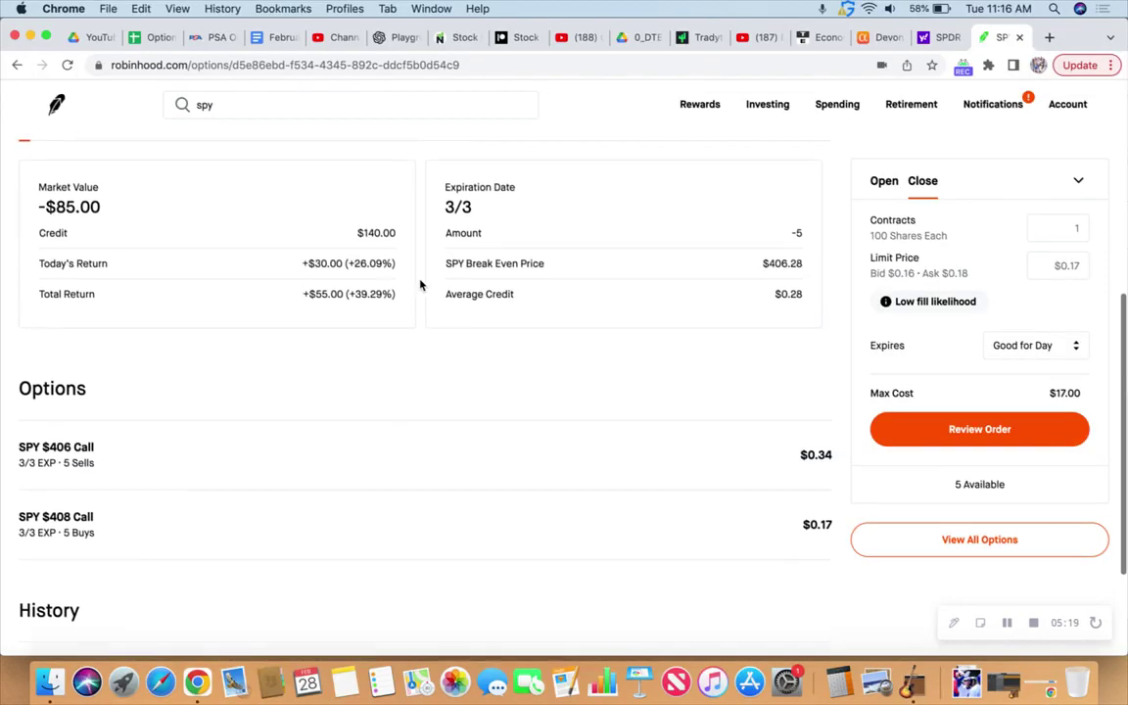
scroll(421, 308, up, 6)
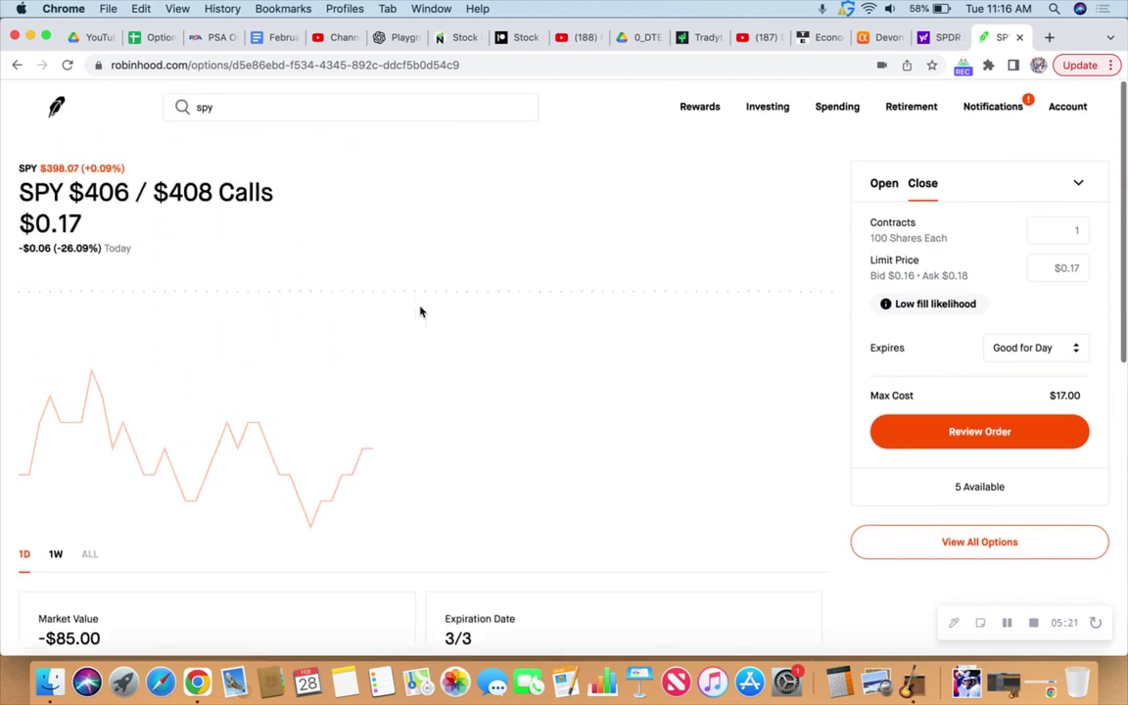
Inspect the pending 4-contract $404/$406 order at $0.09 from the home page, then return to the SPY chart
click(57, 105)
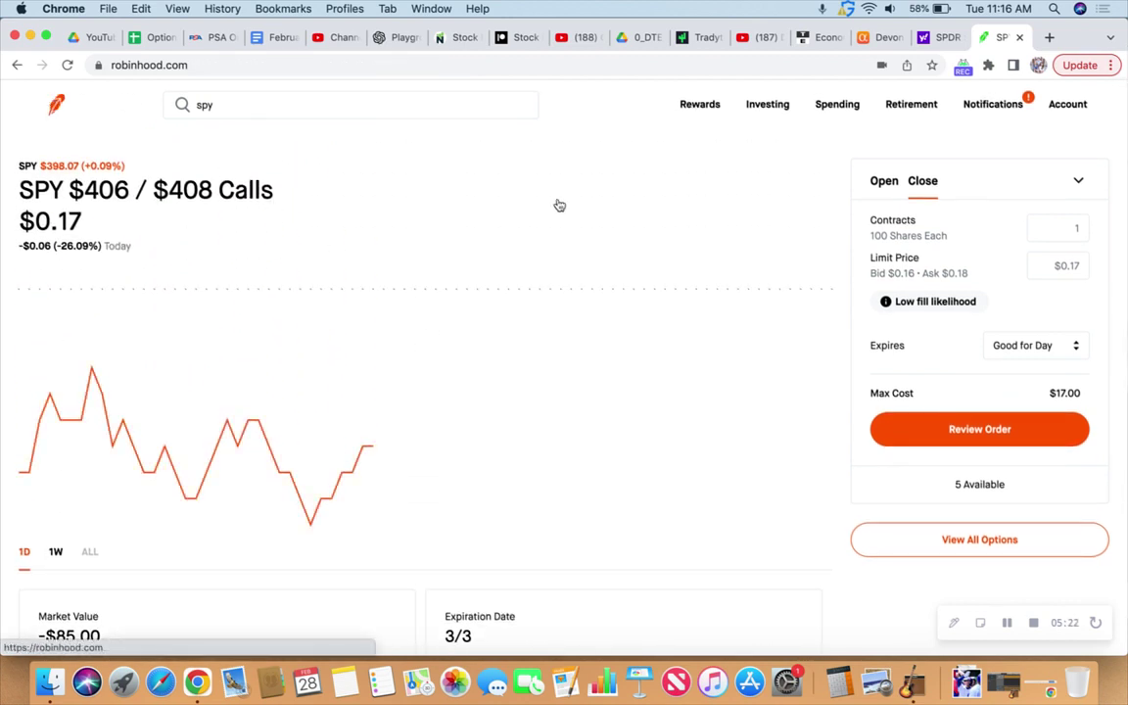
click(886, 265)
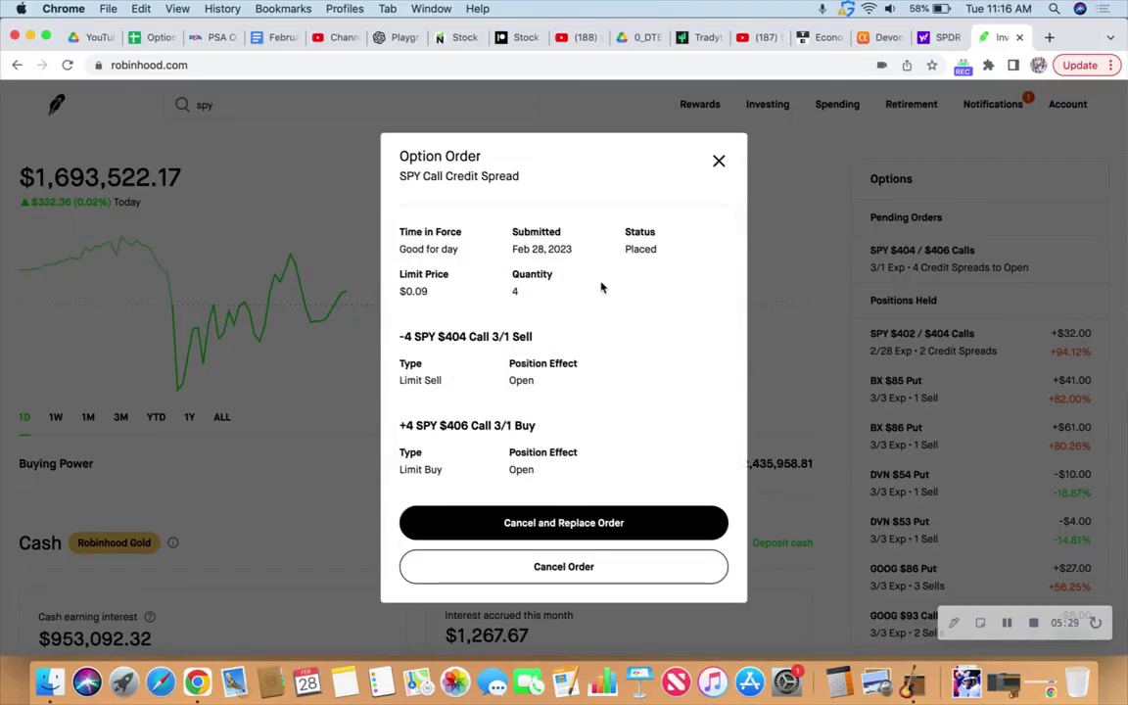
click(719, 160)
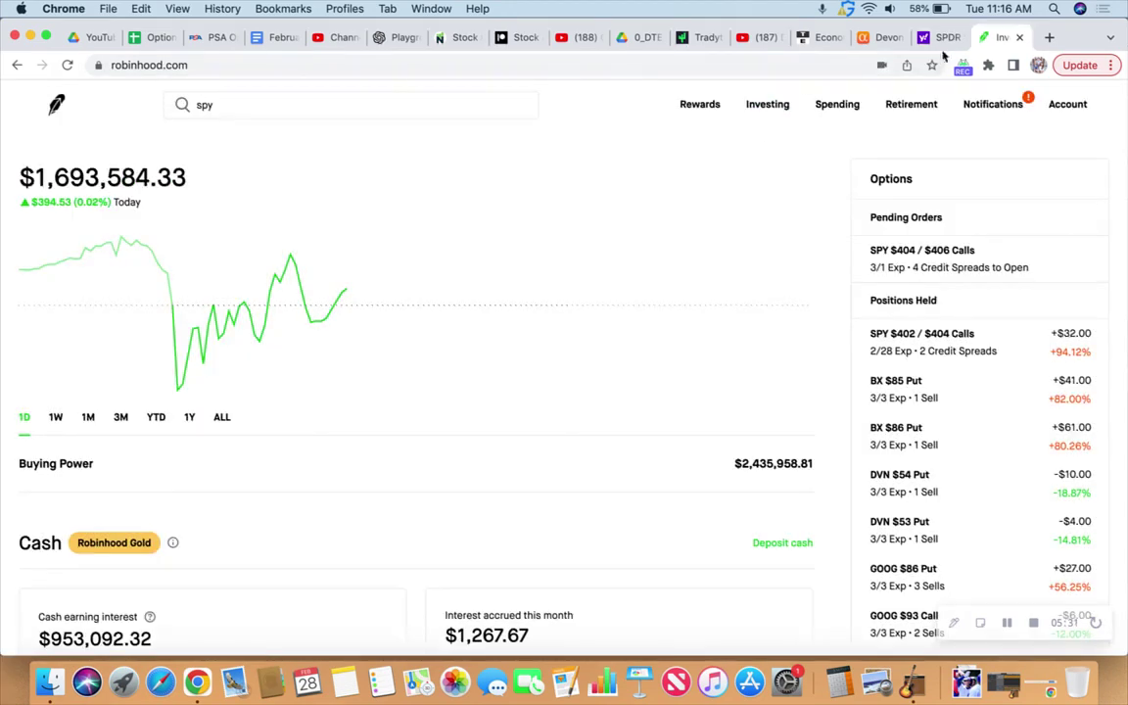
click(940, 38)
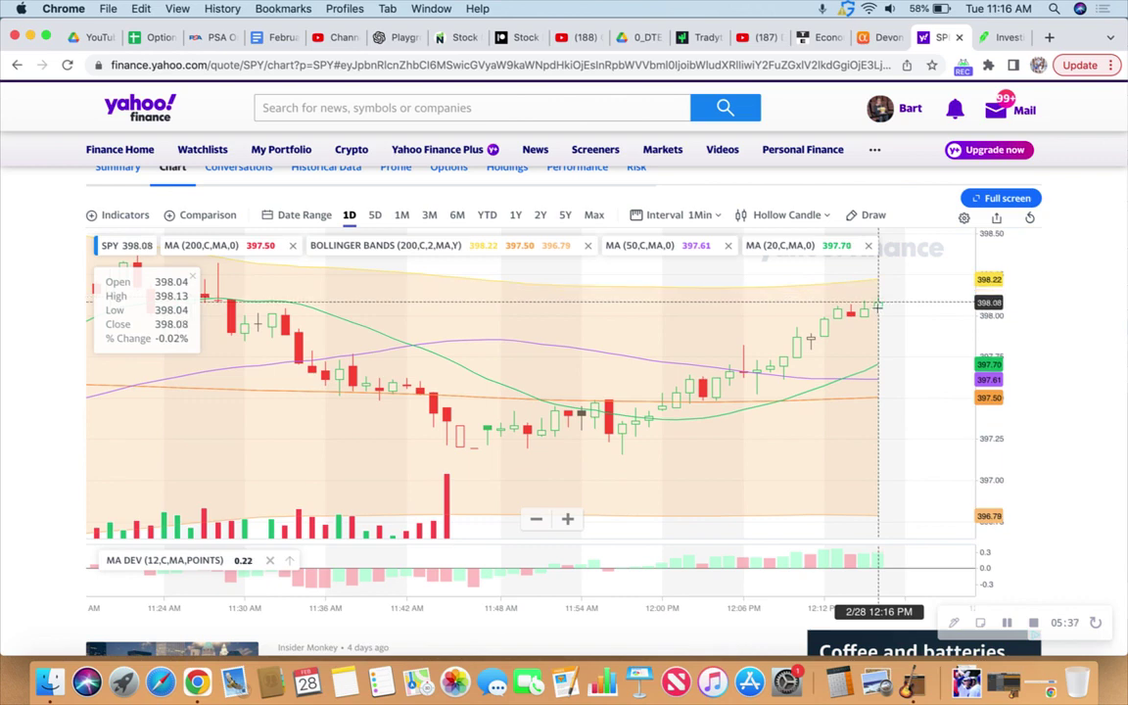
Glance at the Robinhood portfolio and the Seeking Alpha DVN dividend history before returning to the SPY chart
click(992, 38)
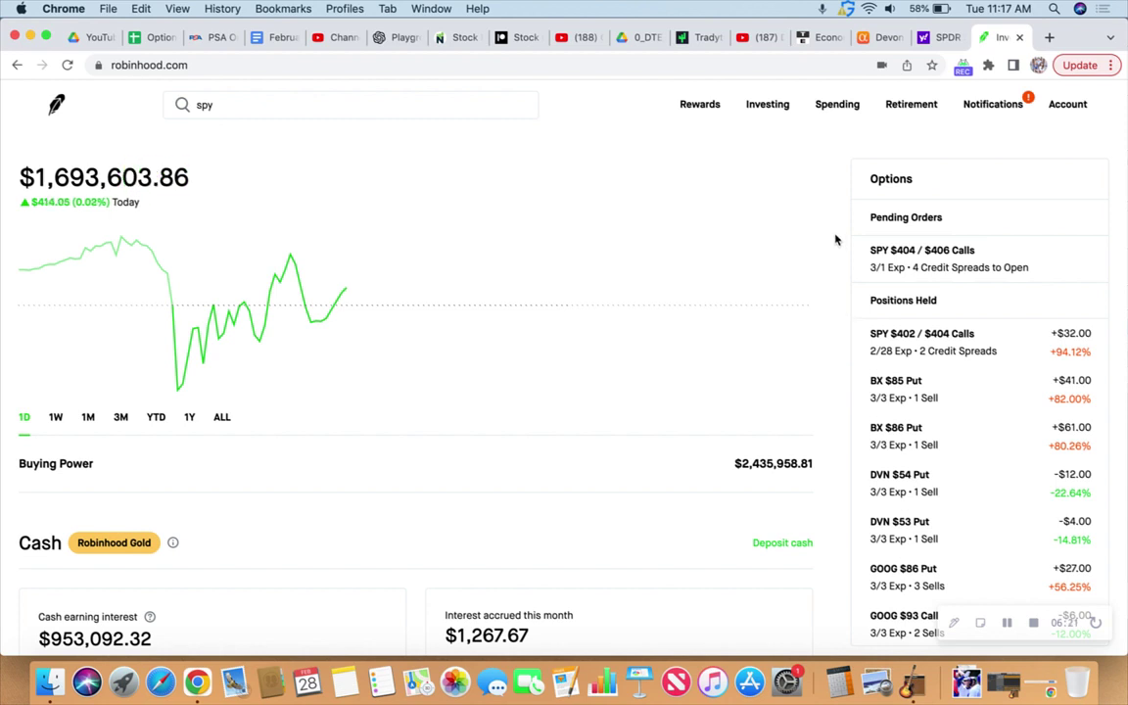
click(872, 37)
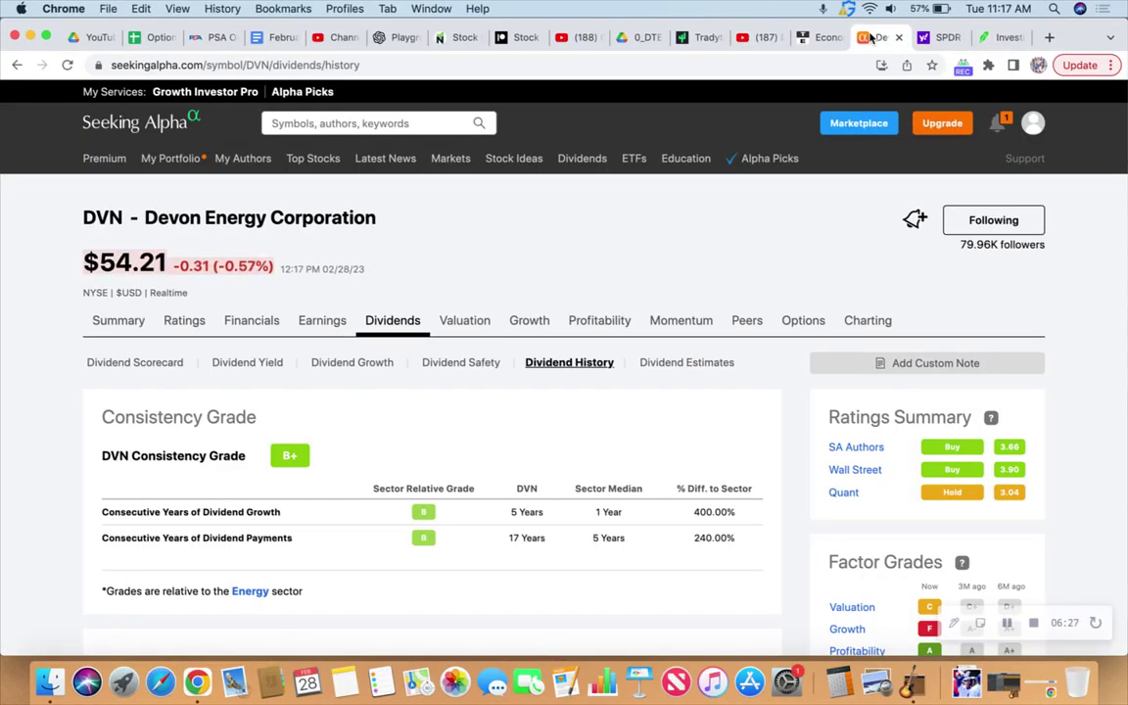
click(937, 38)
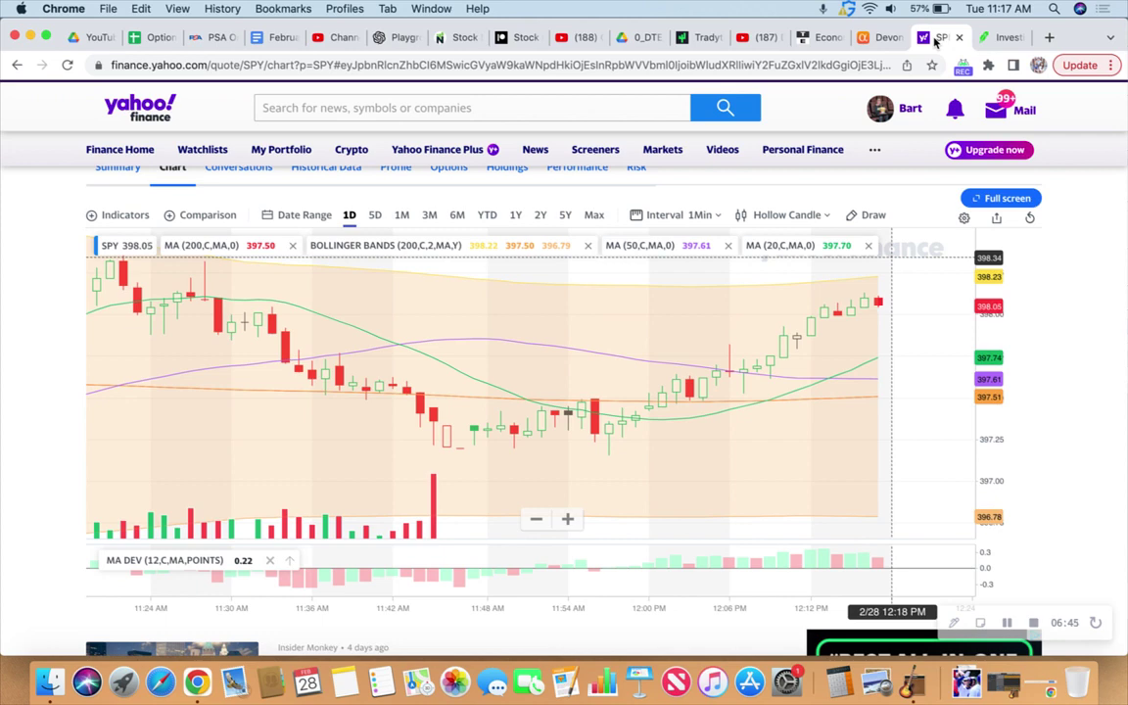
Switch to the Robinhood portfolio ($1,693,648.94) and scroll through the option positions down to the Stocks list
click(994, 38)
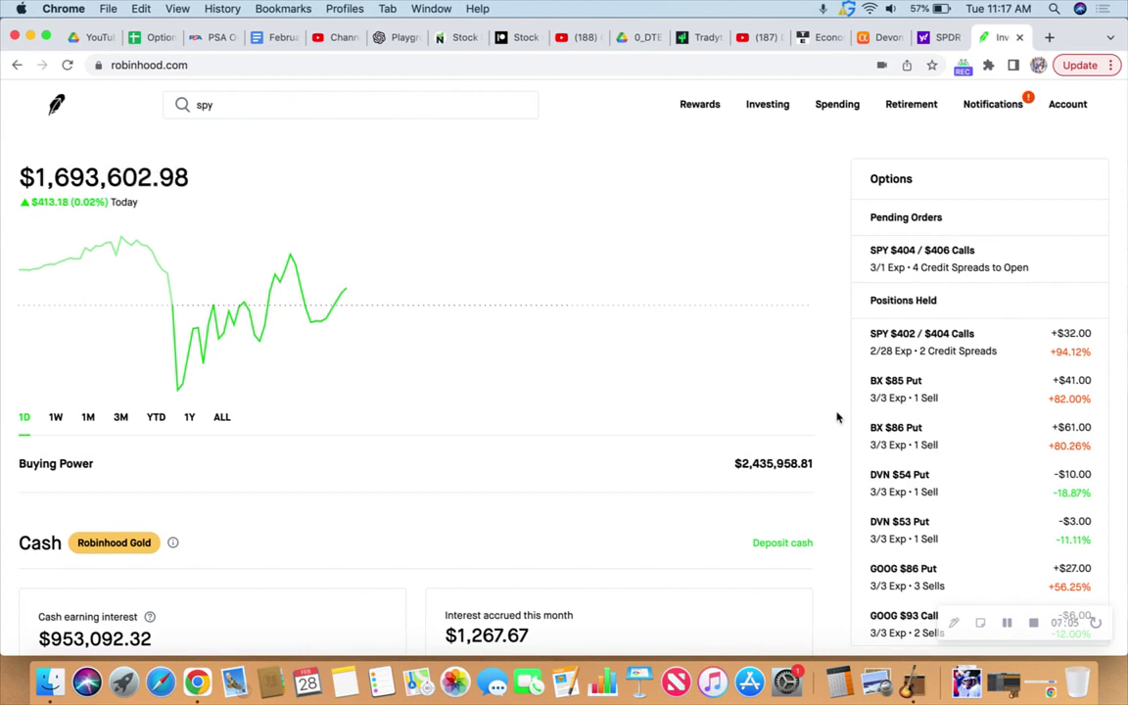
scroll(837, 416, down, 1)
scroll(842, 416, up, 1)
scroll(967, 409, down, 10)
scroll(967, 409, down, 15)
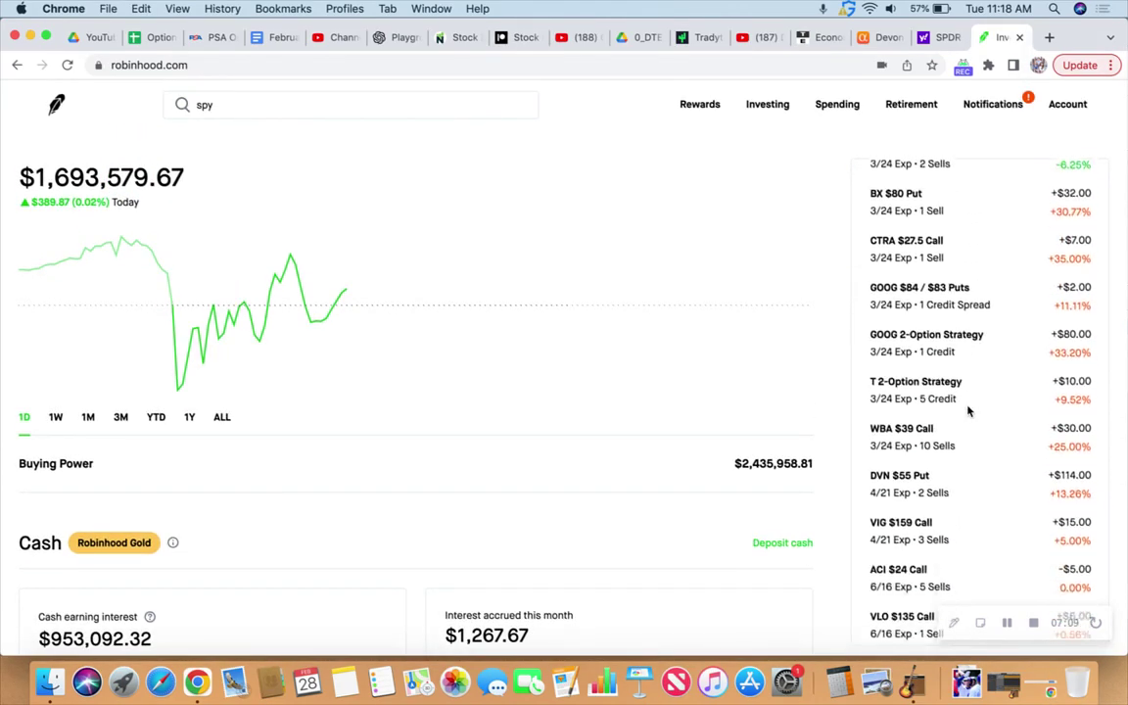
scroll(999, 402, down, 10)
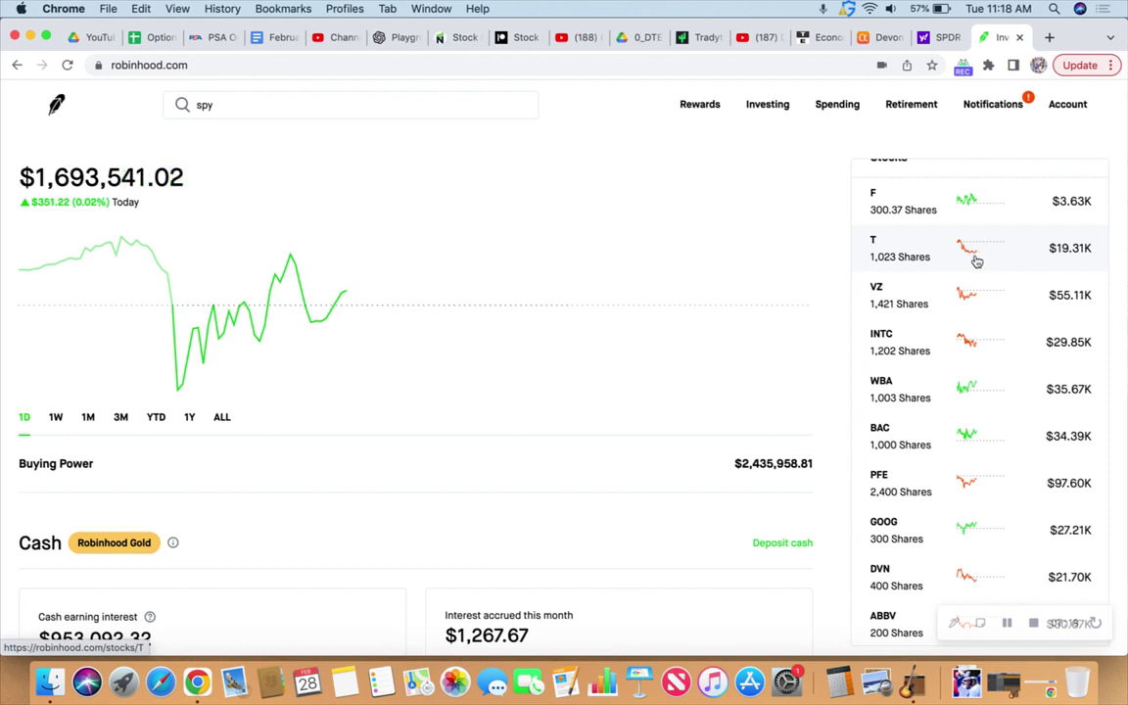
scroll(979, 262, down, 2)
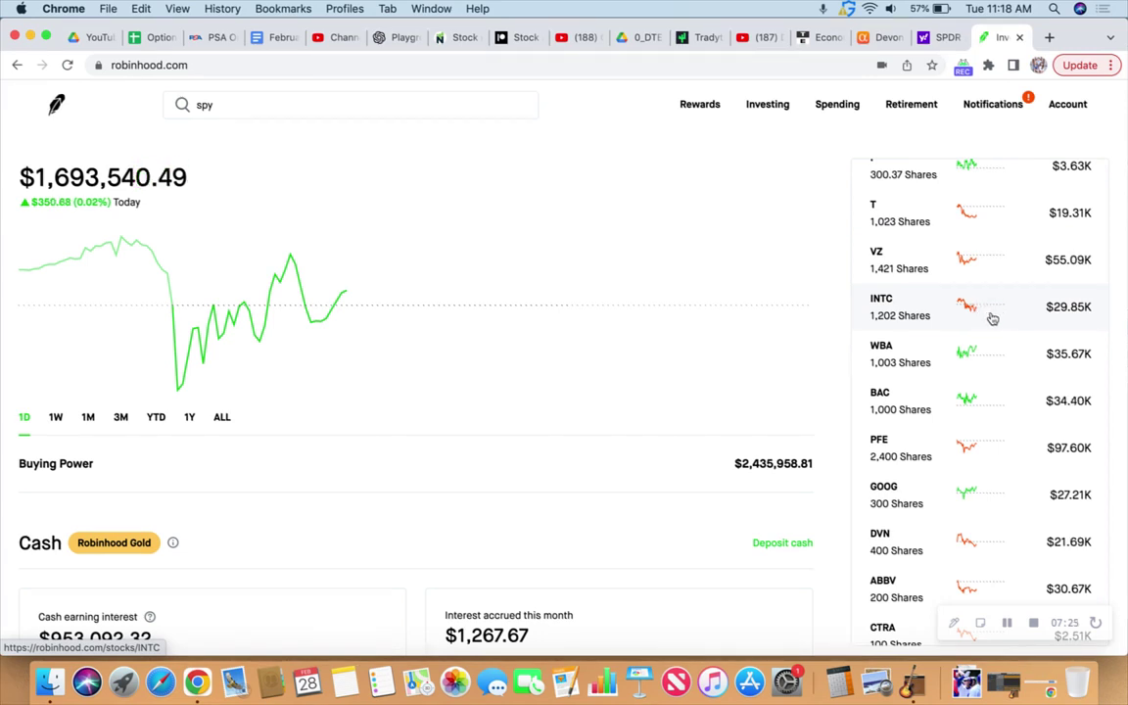
scroll(990, 317, down, 1)
scroll(987, 313, down, 2)
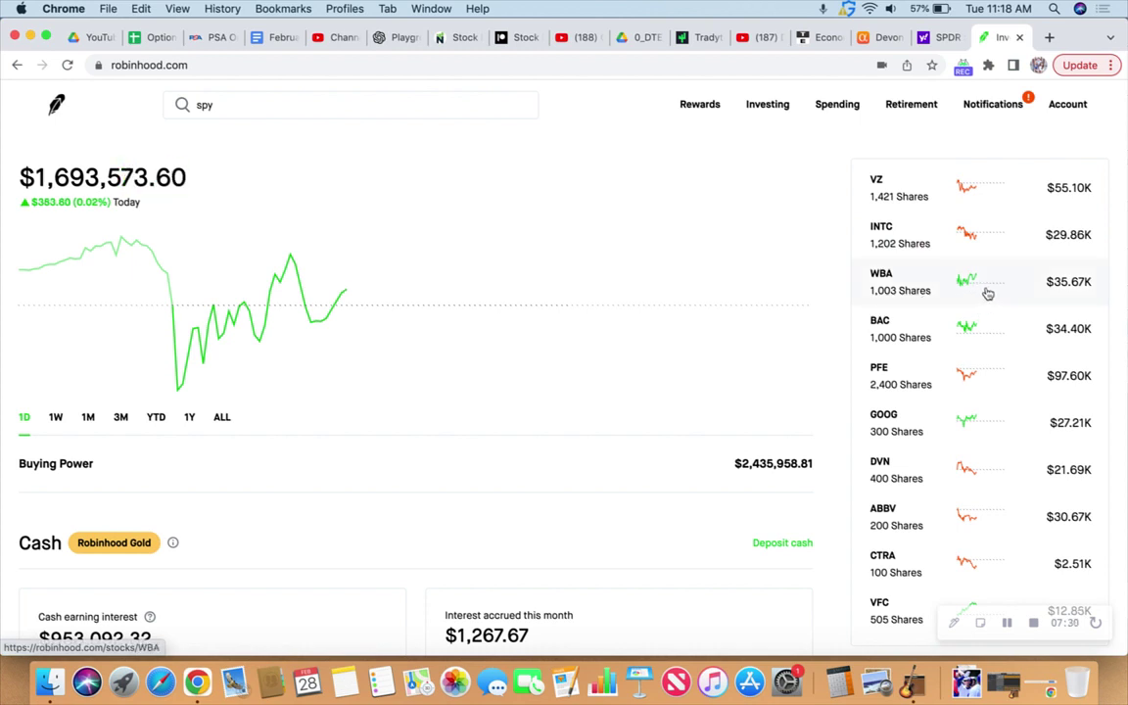
scroll(971, 302, down, 2)
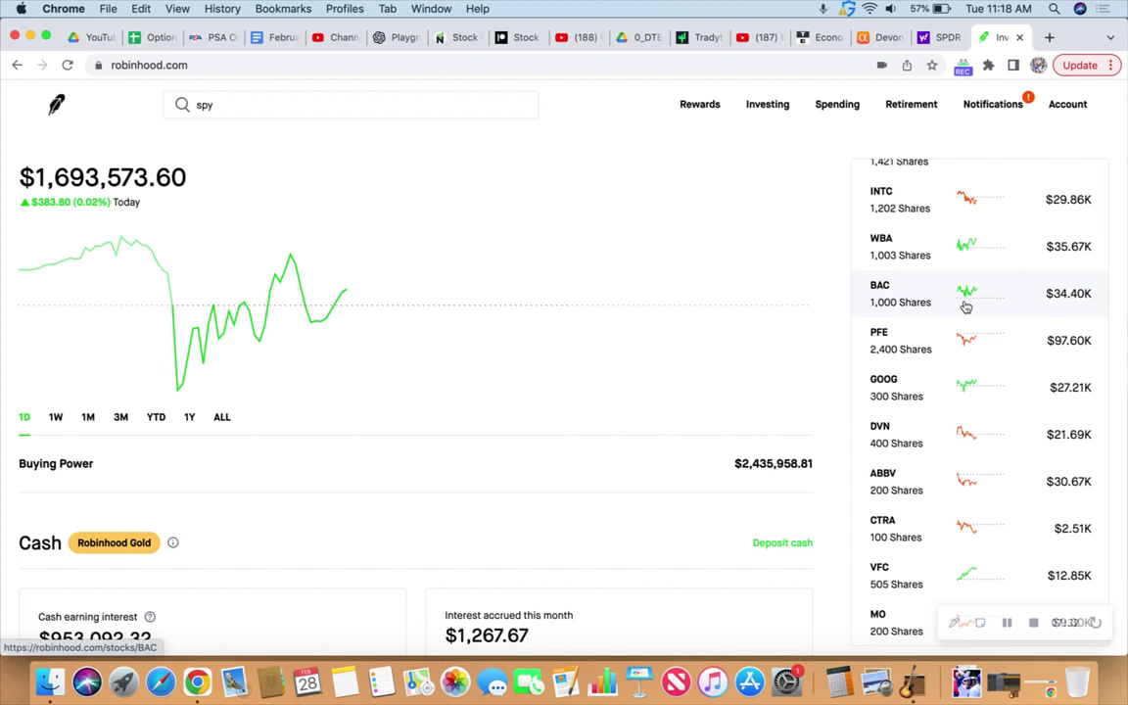
scroll(968, 309, down, 1)
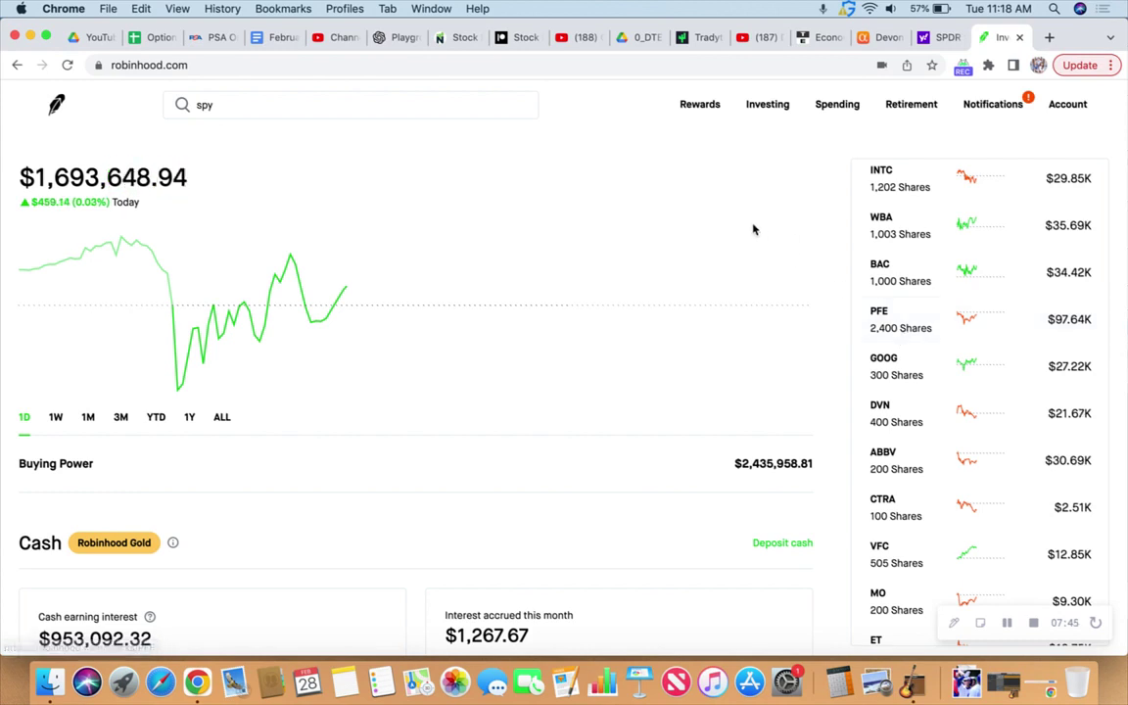
Search 'pfe' and open the Pfizer stock page
click(247, 107)
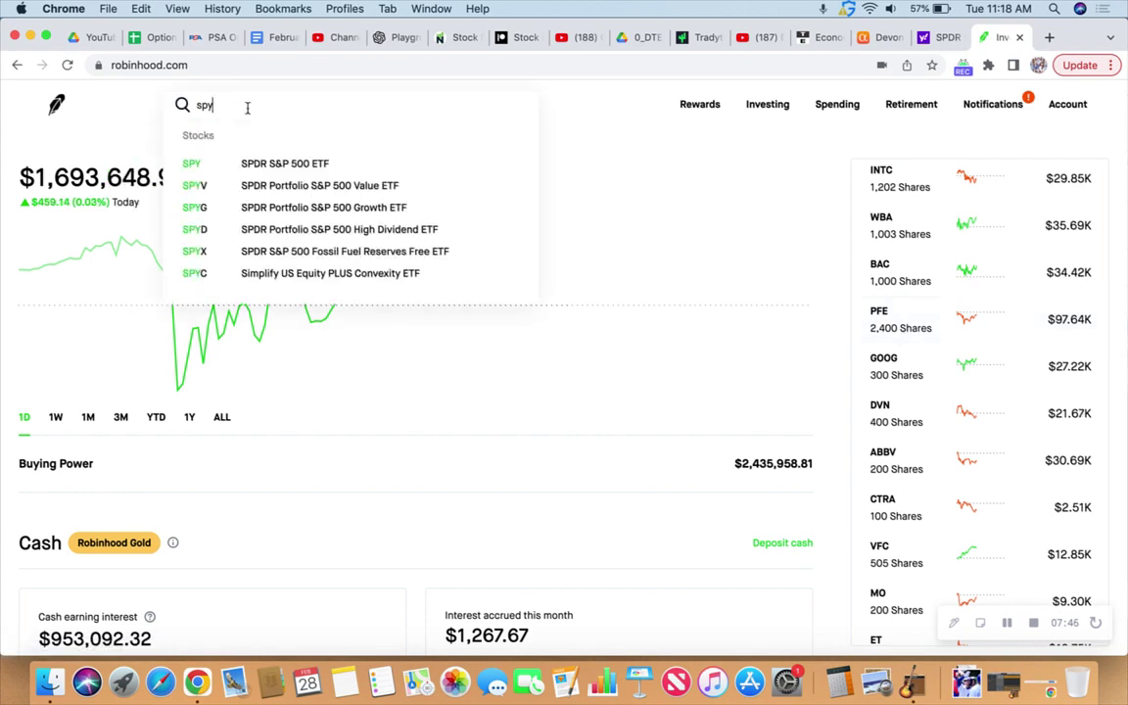
key(BackSpace)
key(BackSpace)
key(BackSpace)
text(pfe)
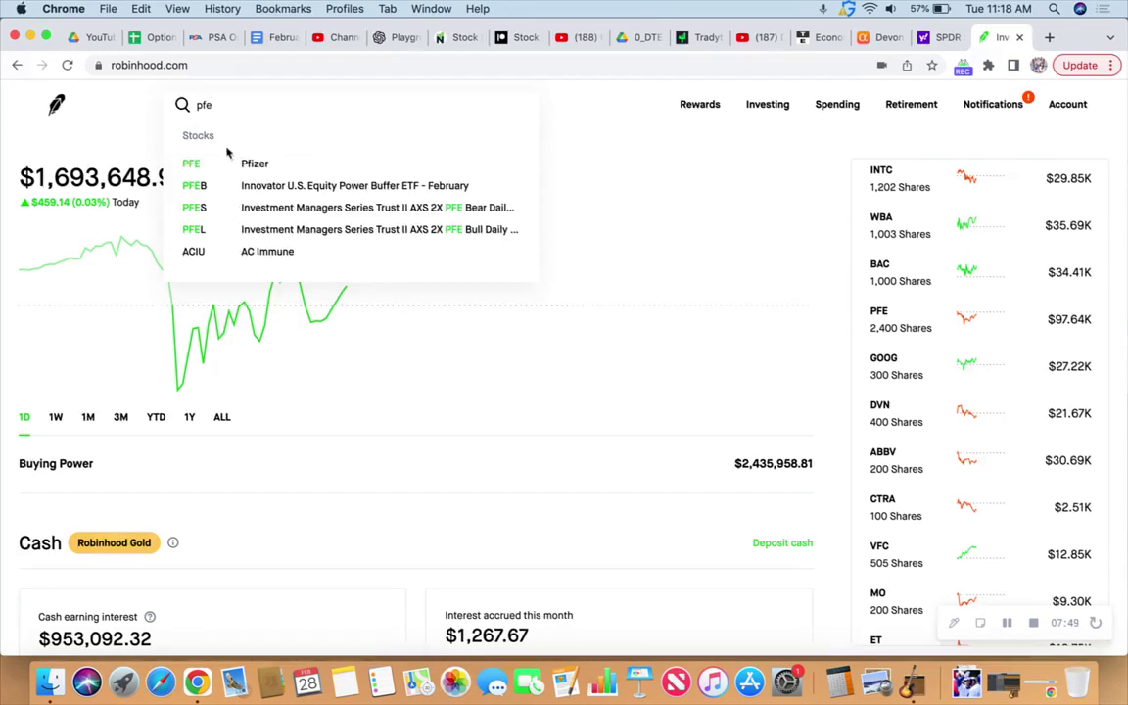
click(239, 165)
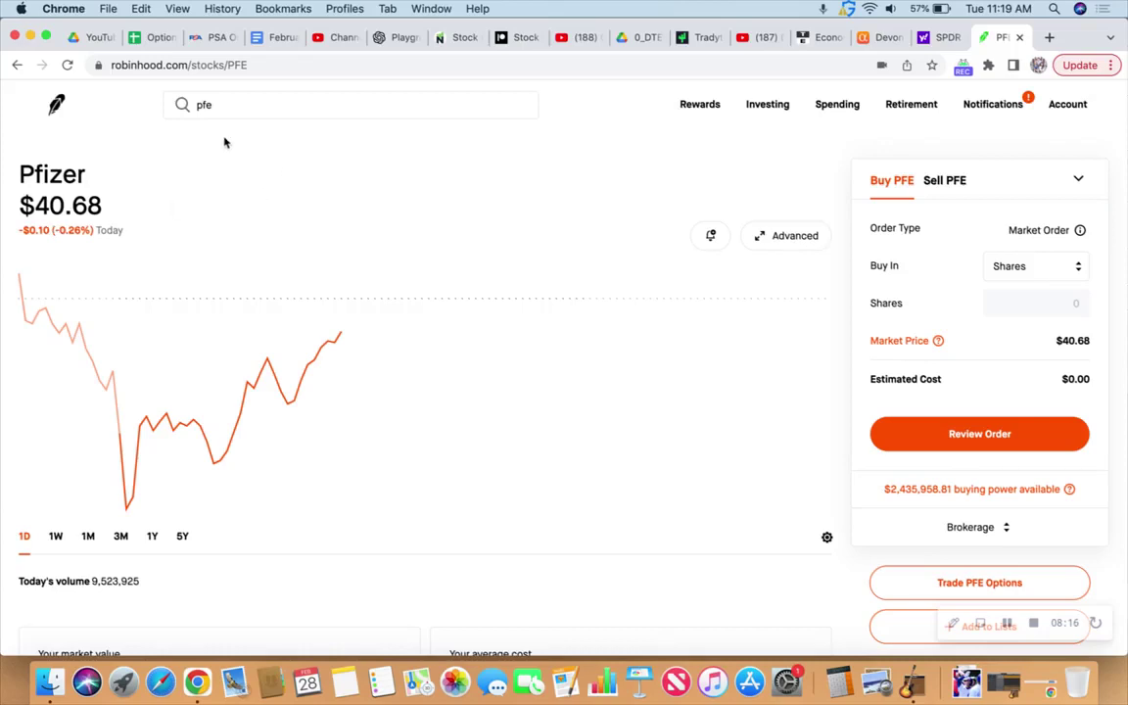
Go back to the portfolio home page and scroll down to the Stocks holdings list
click(17, 66)
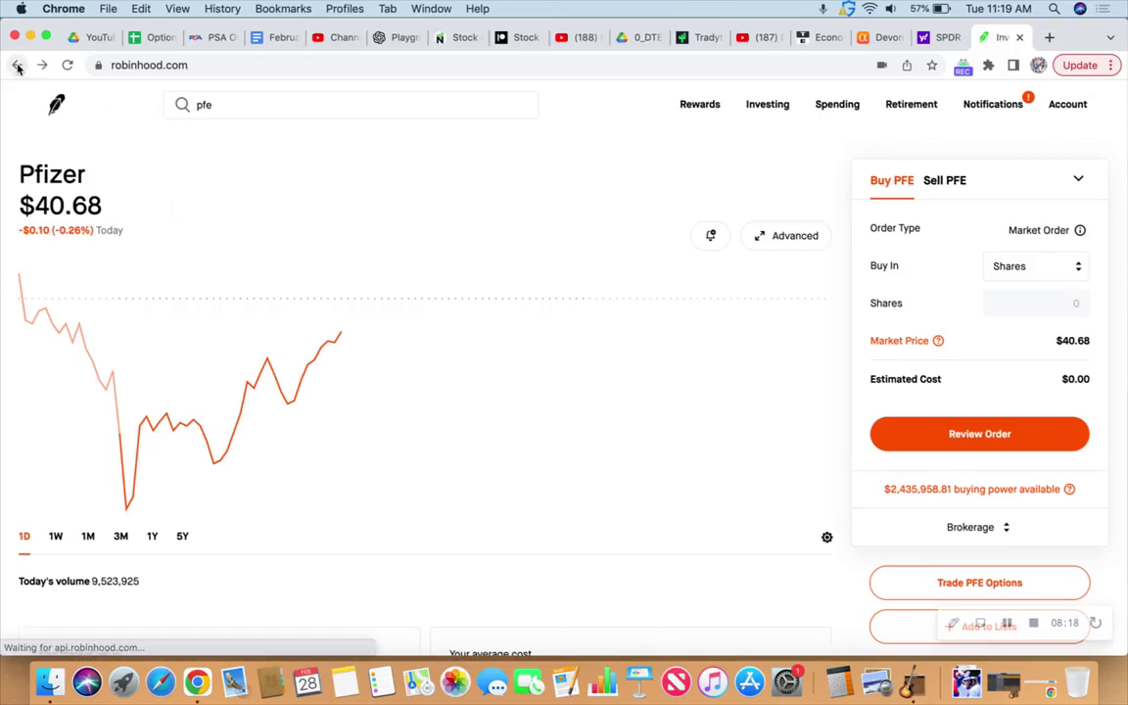
scroll(979, 445, down, 3)
scroll(991, 449, down, 10)
scroll(991, 386, down, 10)
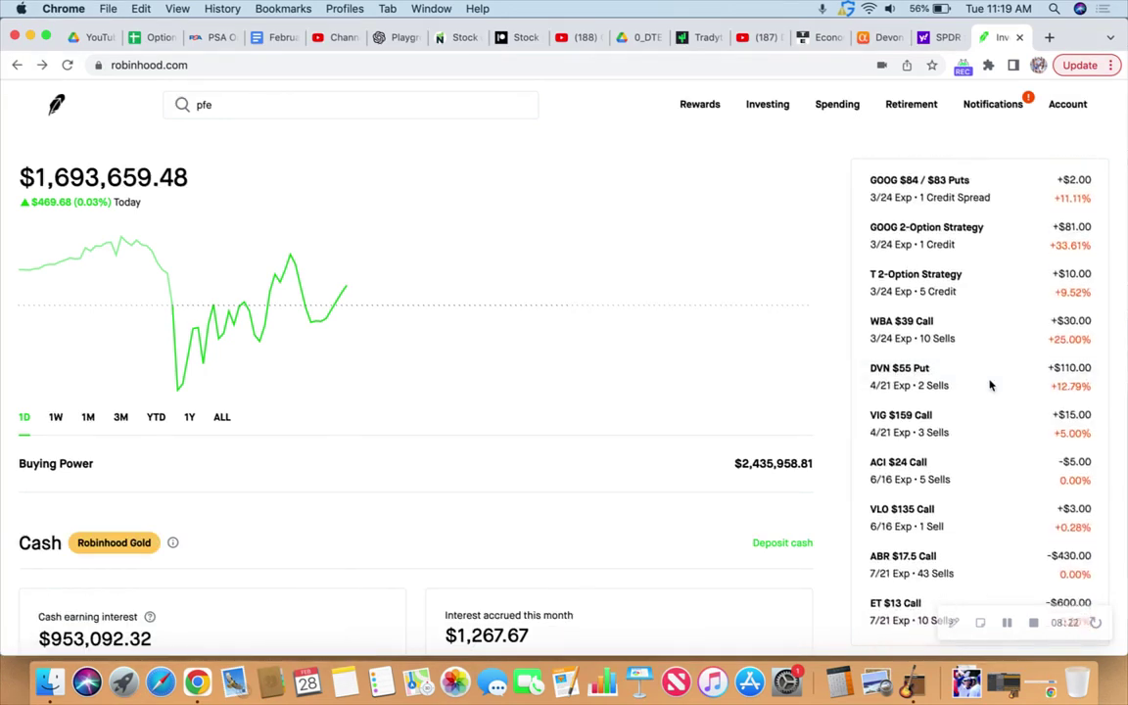
scroll(1004, 359, down, 1)
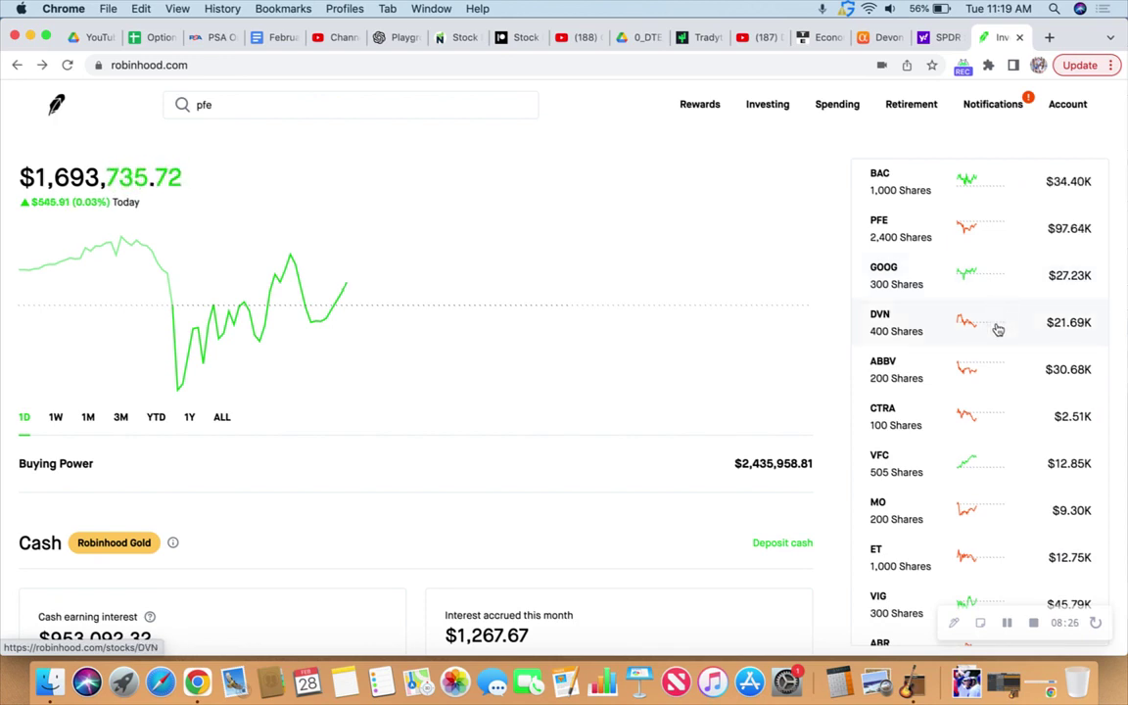
scroll(997, 327, down, 1)
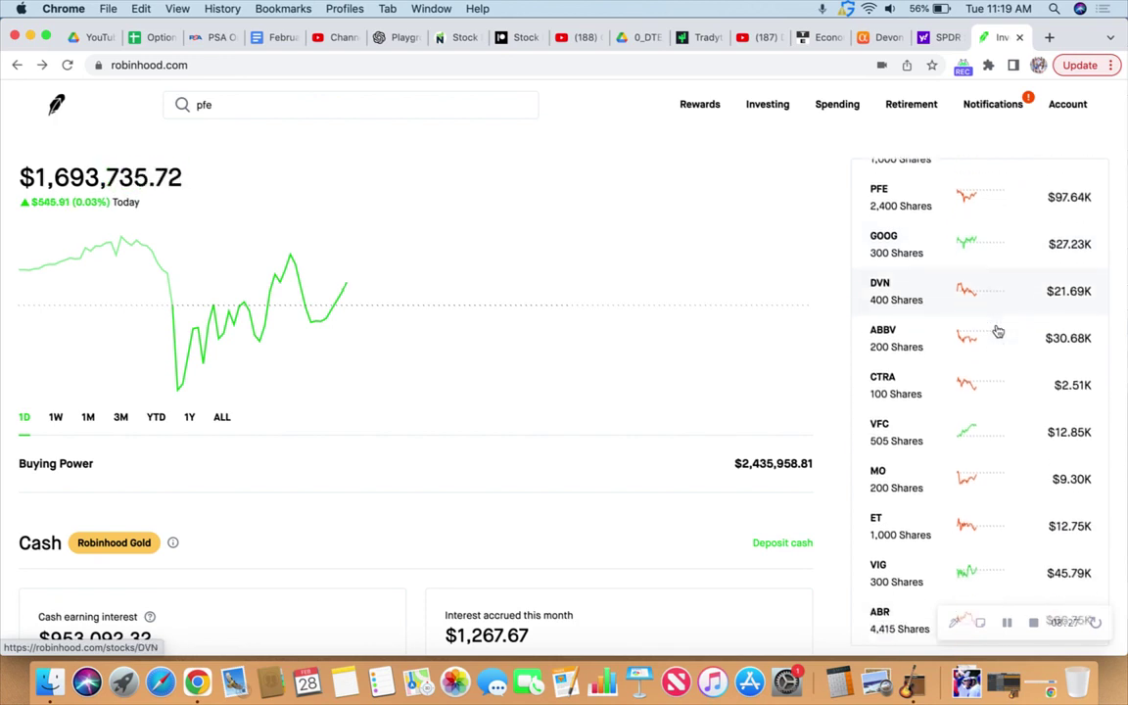
Open the Devon Energy (DVN) page at $54.22, review its option positions, and return to the top
click(958, 280)
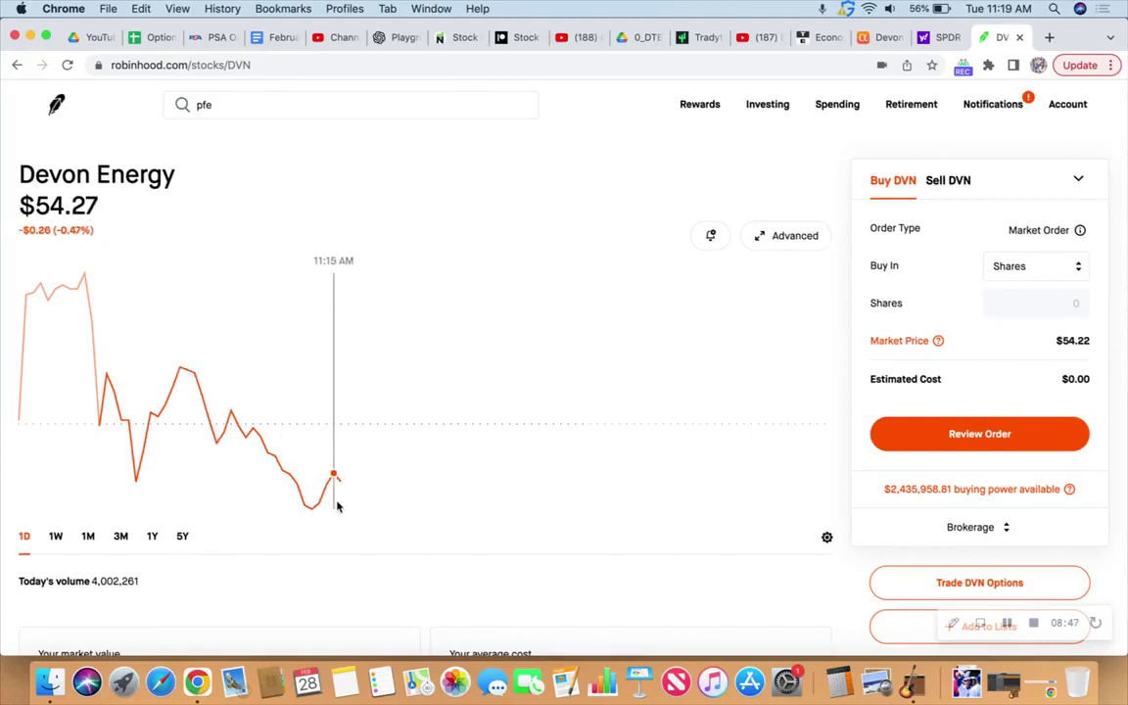
scroll(412, 477, down, 1)
scroll(413, 477, down, 3)
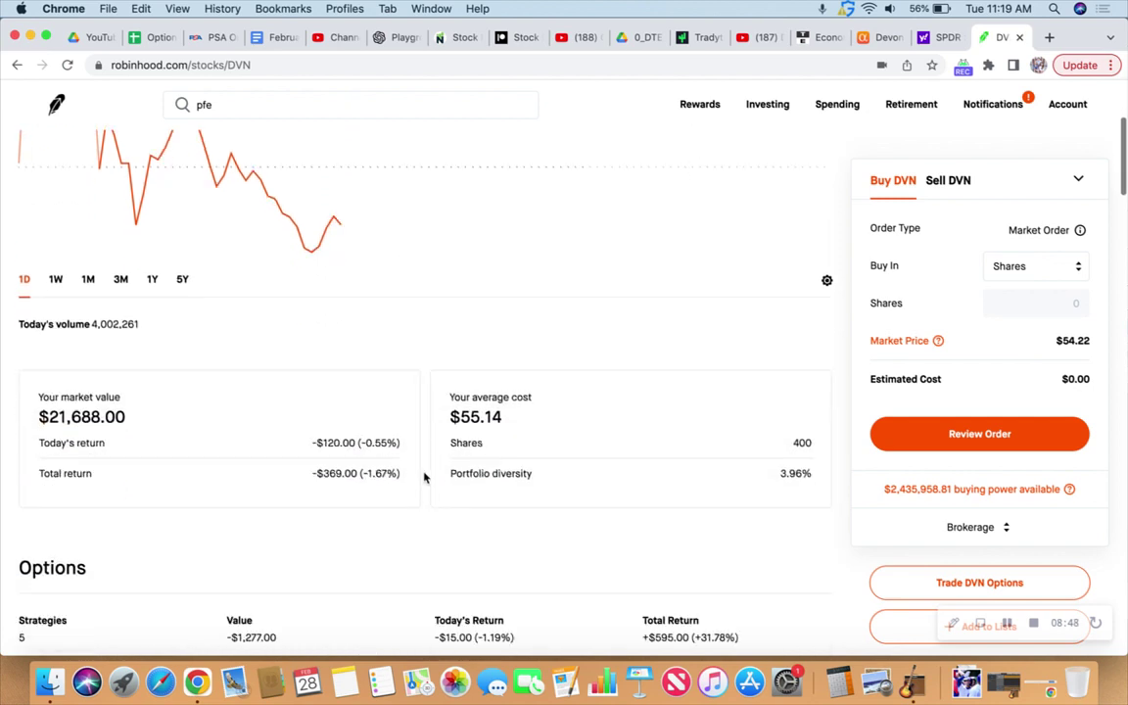
scroll(424, 477, down, 1)
scroll(427, 457, down, 1)
scroll(427, 458, down, 4)
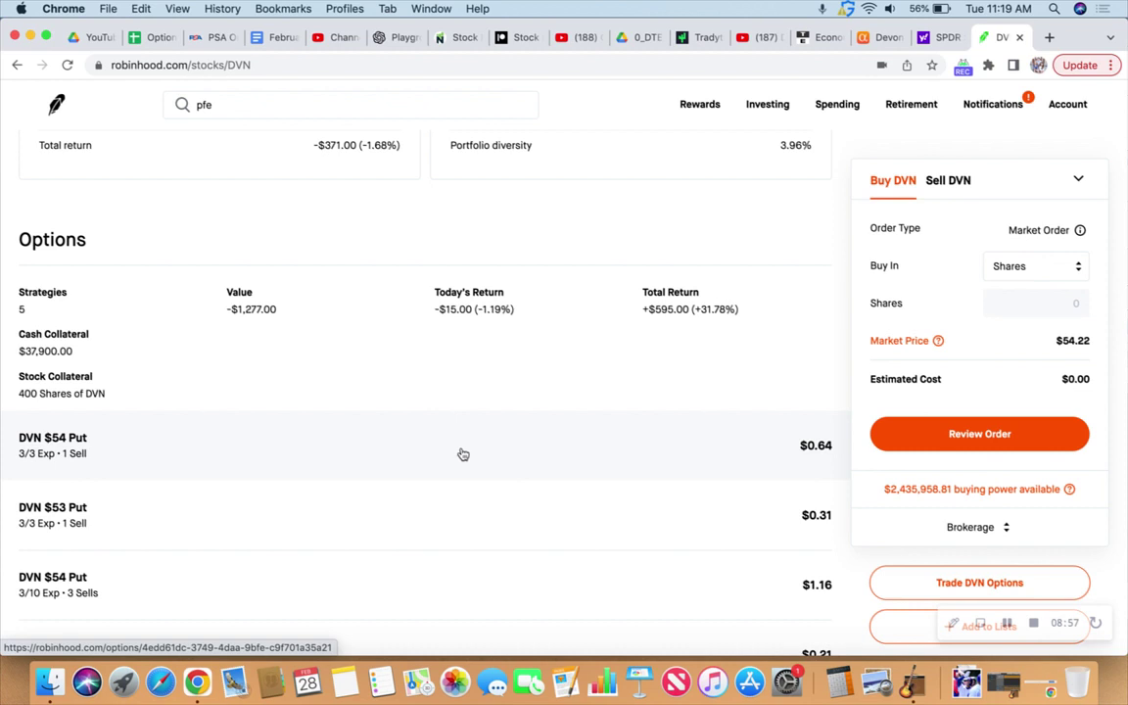
scroll(464, 454, down, 1)
scroll(464, 454, down, 3)
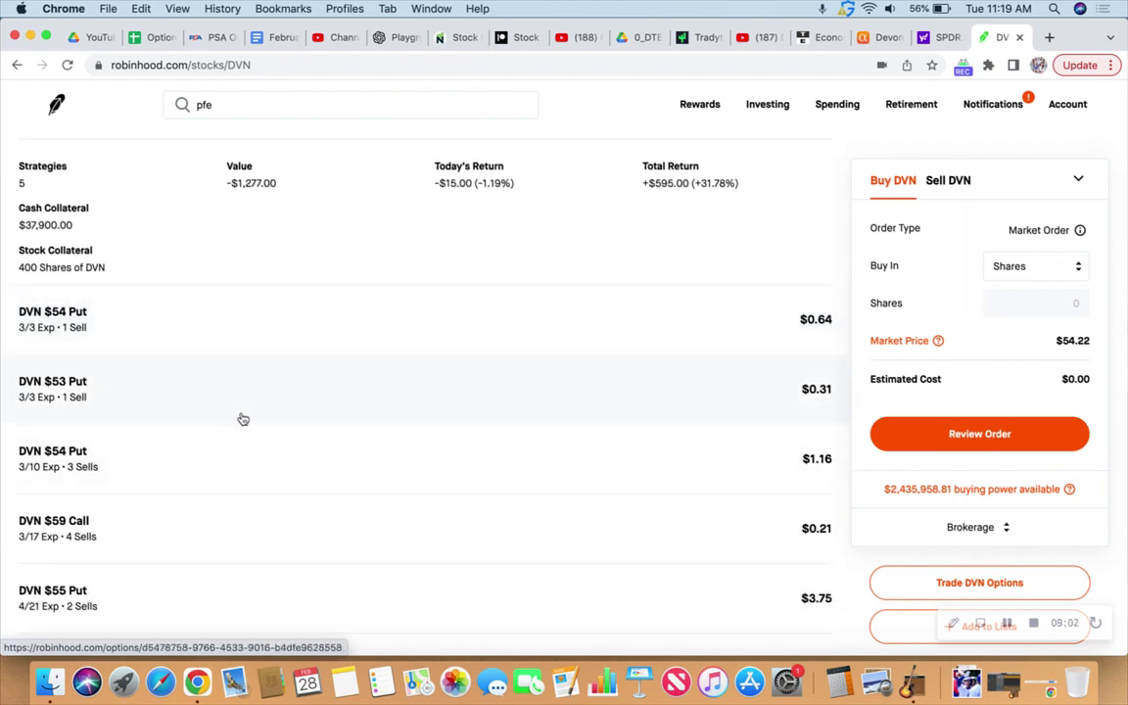
scroll(507, 489, up, 10)
scroll(513, 487, up, 8)
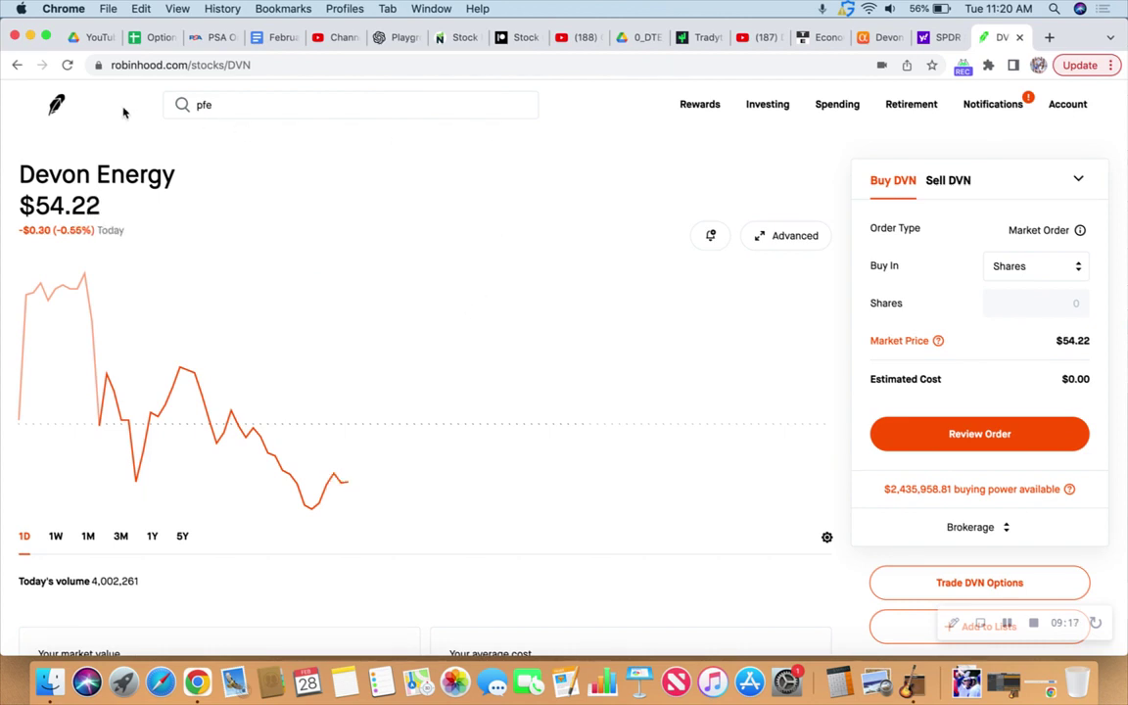
Return to the portfolio home page and review the pending 4-contract SPY $404/$406 Calls order details
click(56, 105)
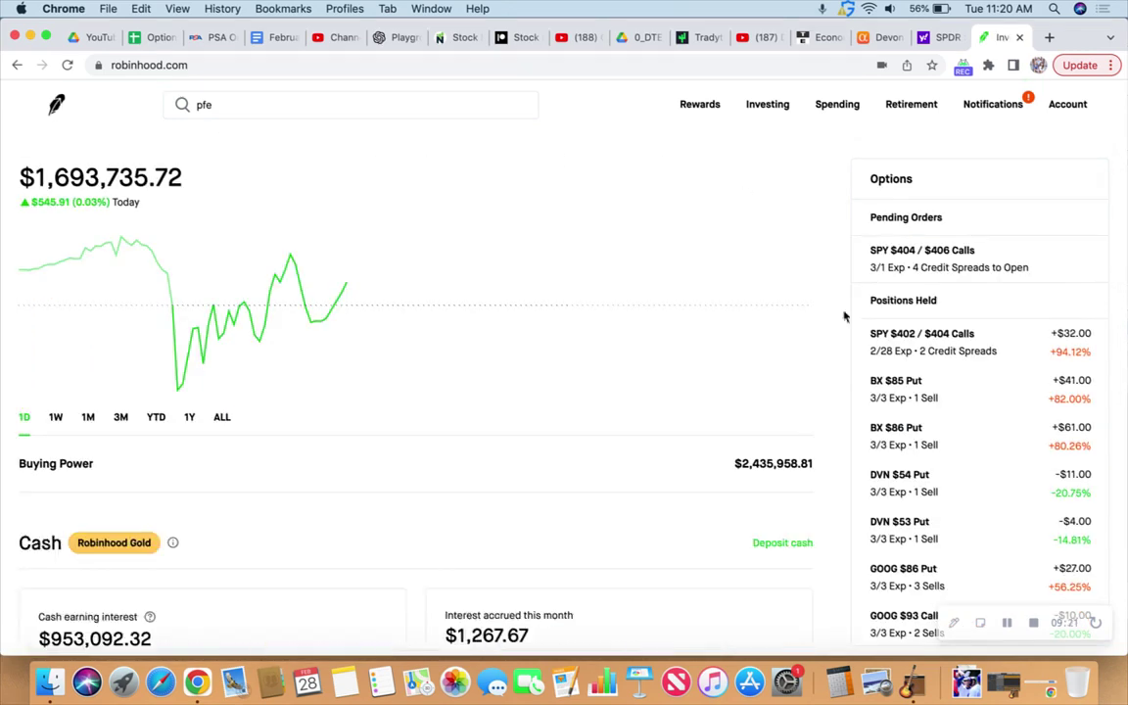
click(950, 272)
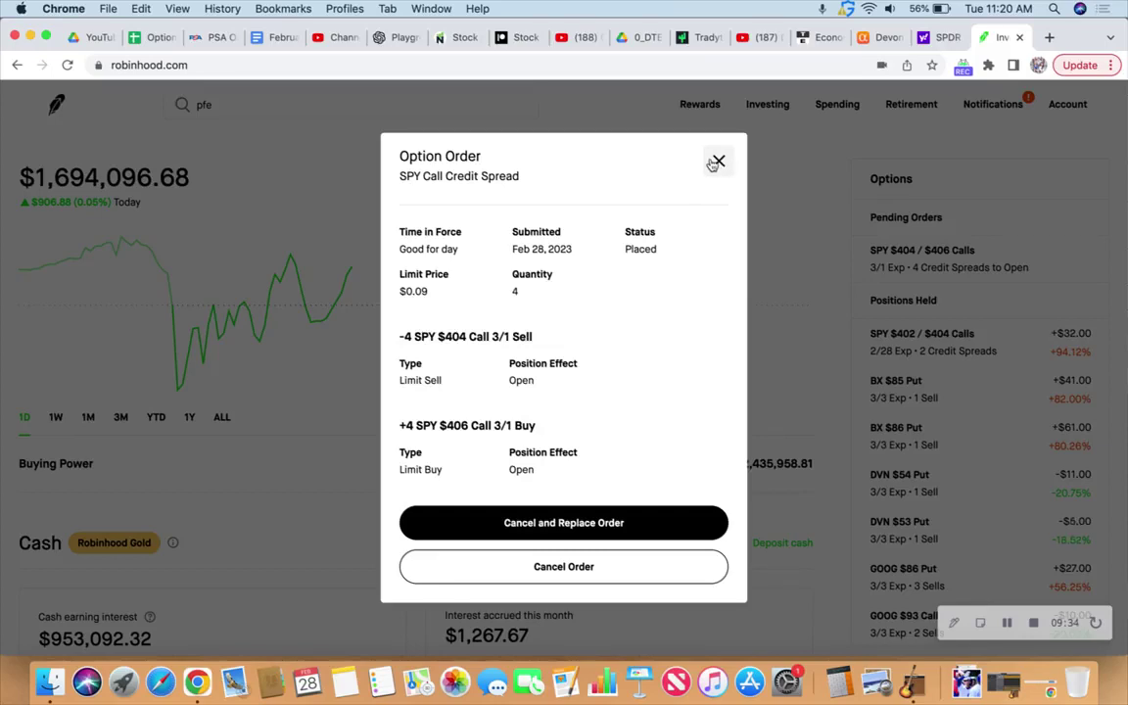
click(717, 163)
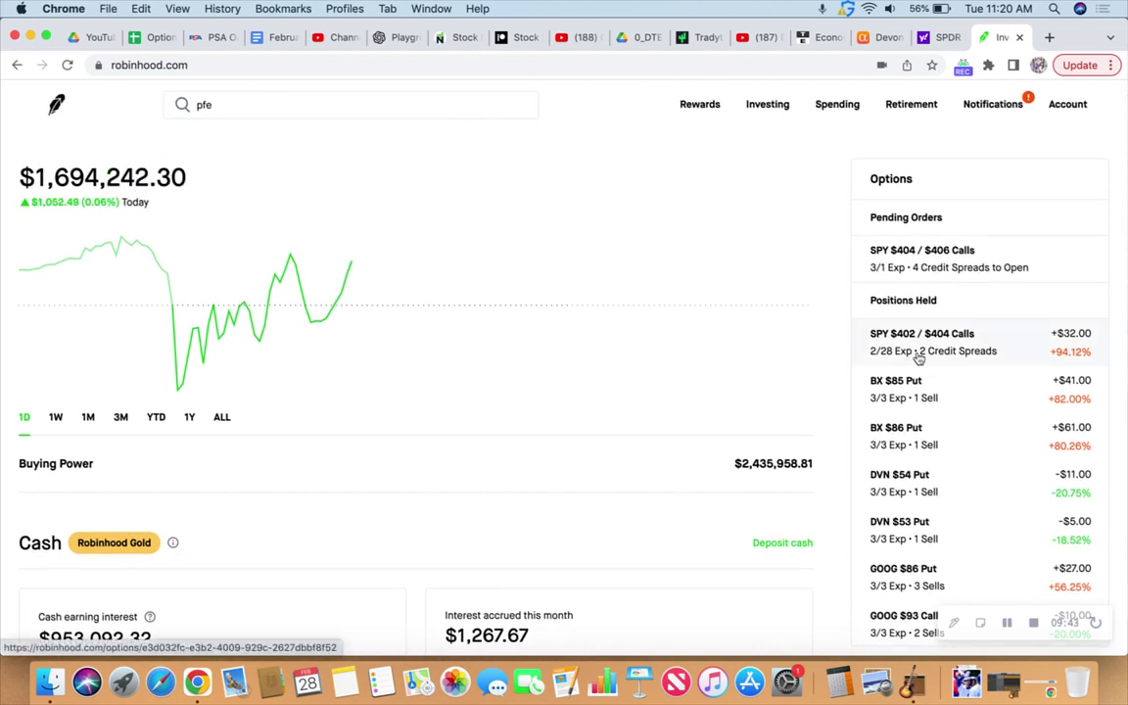
scroll(968, 461, down, 3)
scroll(967, 461, down, 1)
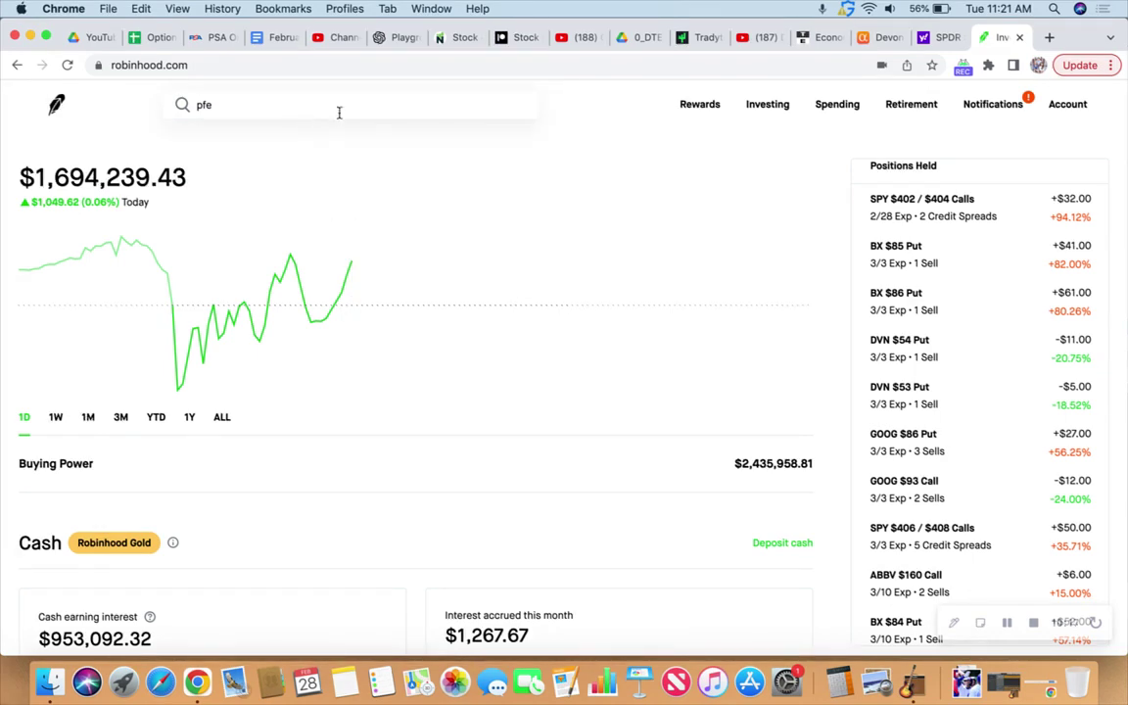
Switch back to the Yahoo Finance SPY 1-minute candlestick chart
click(940, 38)
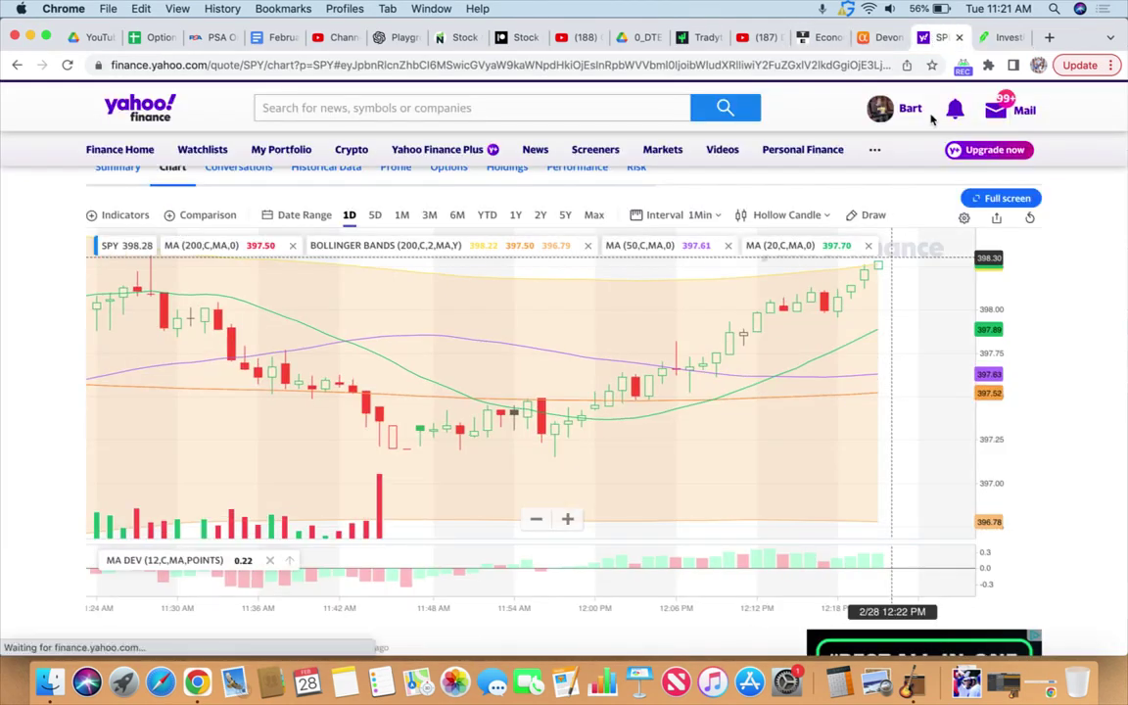